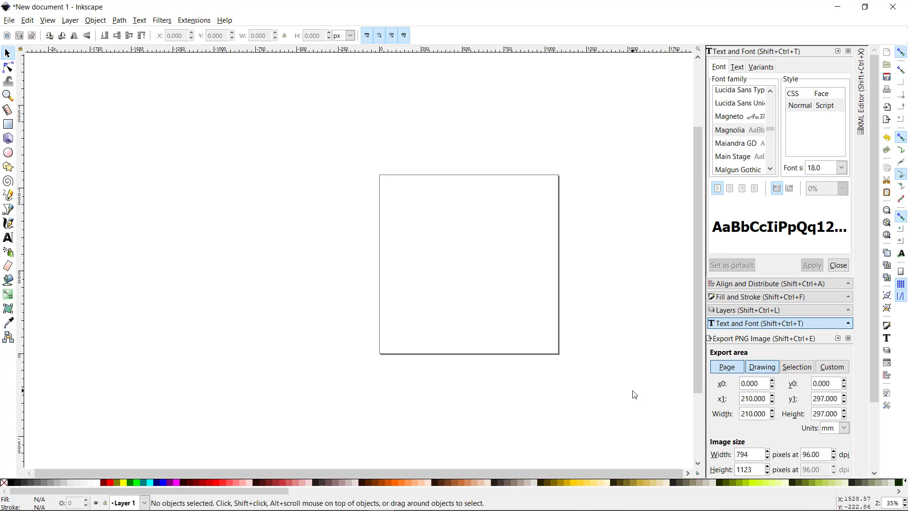
Step: Zoom so the entire blank page fits in the window
{"action": "key", "text": "5"}
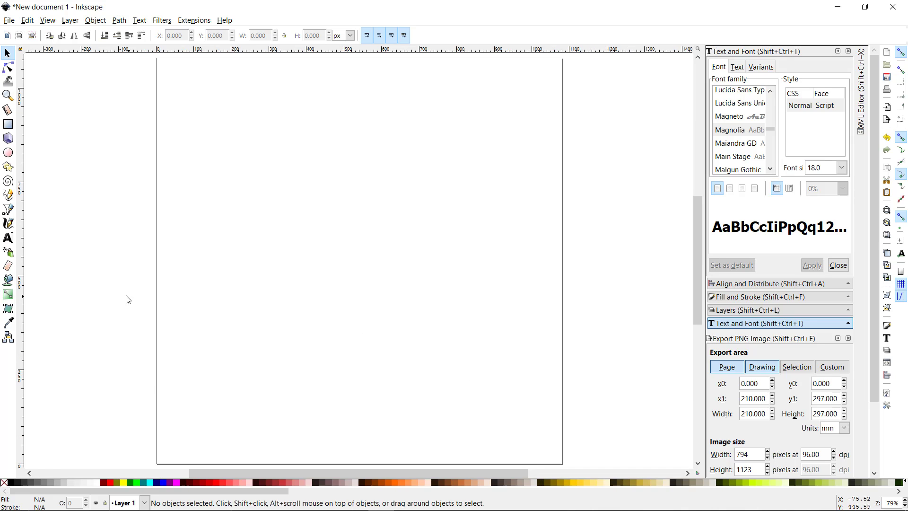
Step: Create a text object with a lowercase 'm' near the top left of the page
{"action": "left_click", "coordinate": [8, 237]}
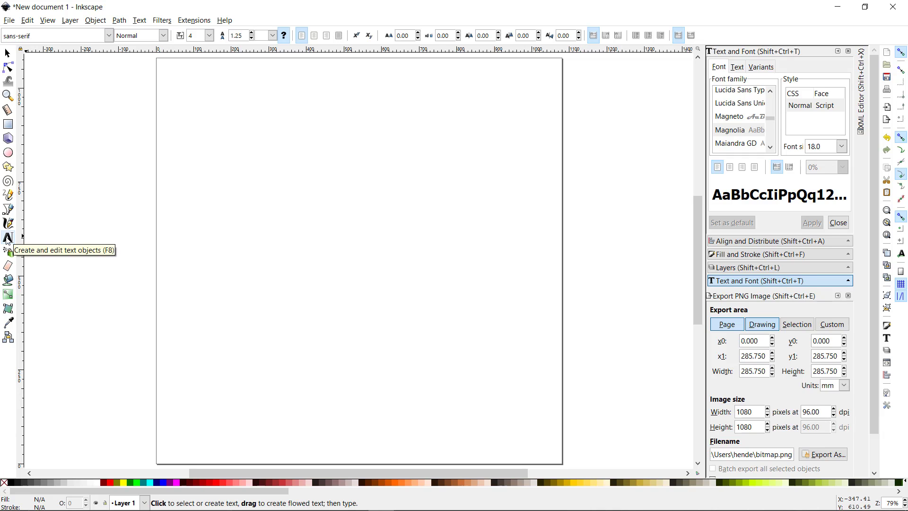
{"action": "left_click", "coordinate": [197, 175]}
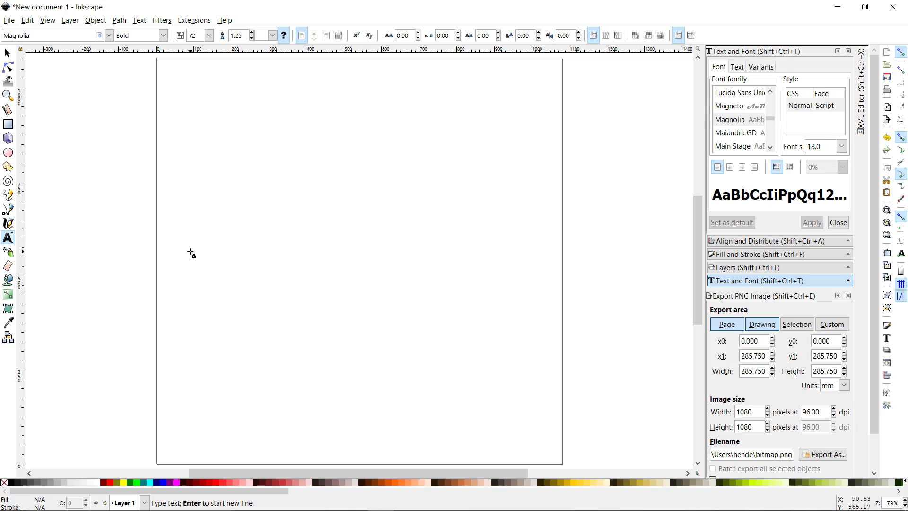
{"action": "type", "text": "m"}
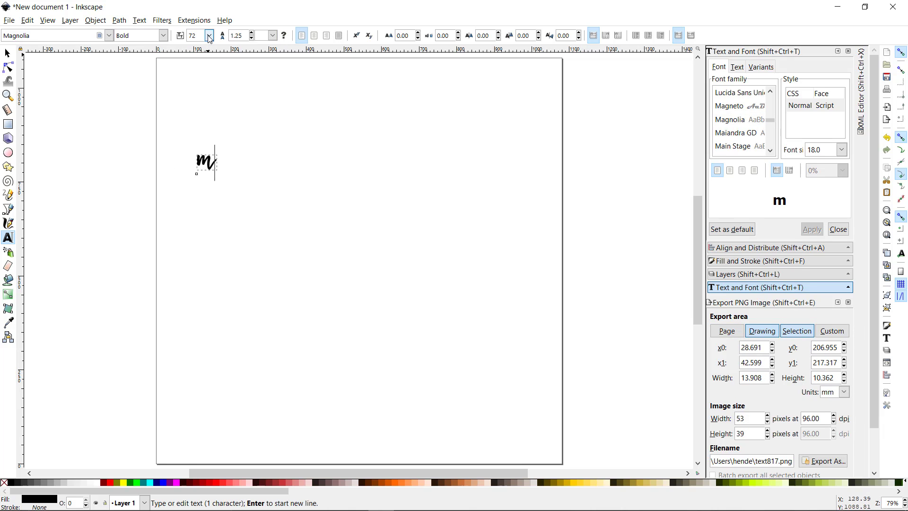
Step: Set the m to 144 pt size in the Arial font
{"action": "key", "text": "ctrl+a"}
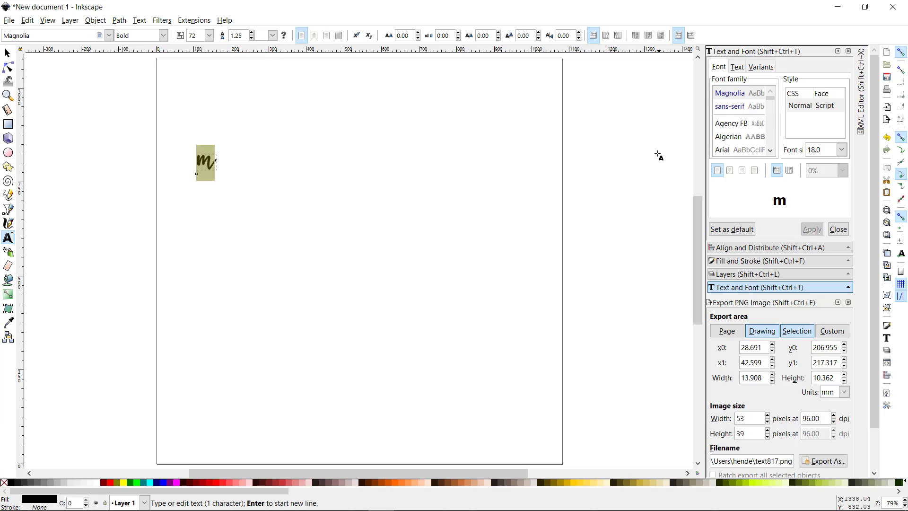
{"action": "left_click", "coordinate": [841, 150]}
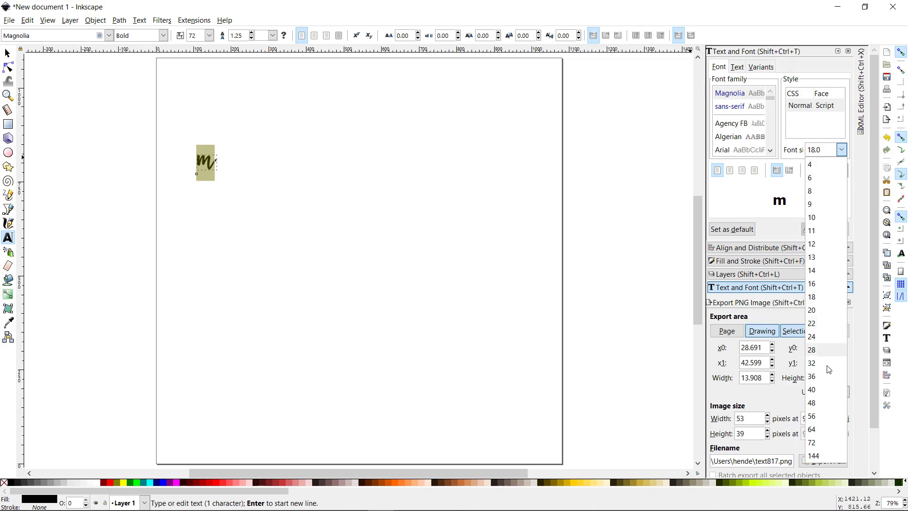
{"action": "left_click", "coordinate": [813, 455]}
{"action": "left_click", "coordinate": [811, 318]}
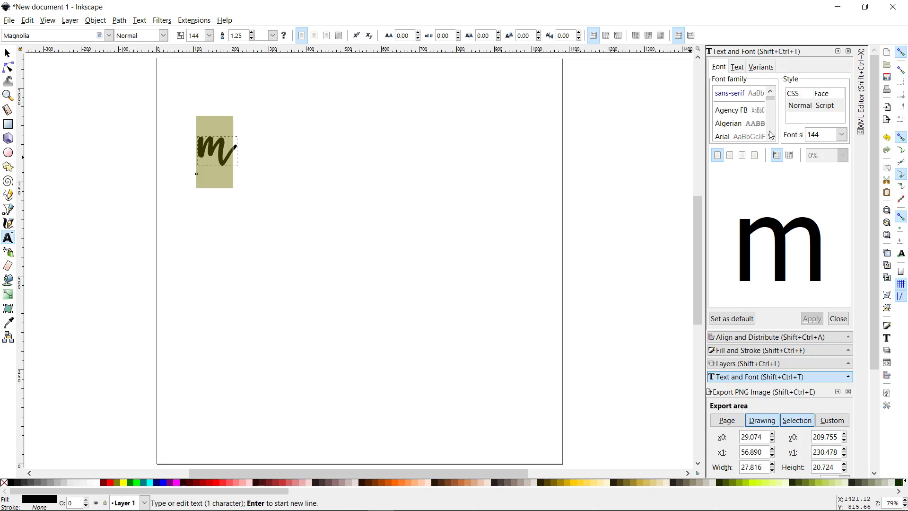
{"action": "left_click", "coordinate": [724, 136]}
{"action": "left_click", "coordinate": [810, 310]}
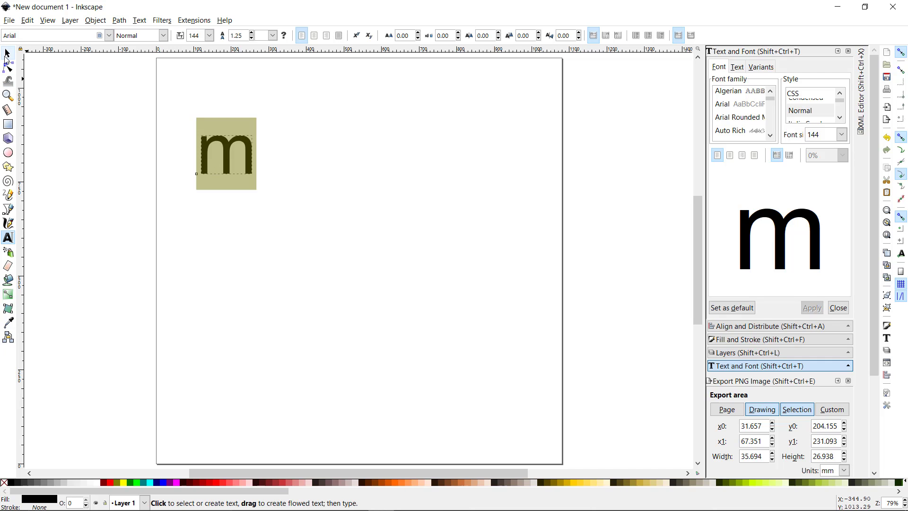
Step: Scale the m up to about 543.5 × 410.2 px and move it toward the page centre
{"action": "left_click", "coordinate": [7, 54]}
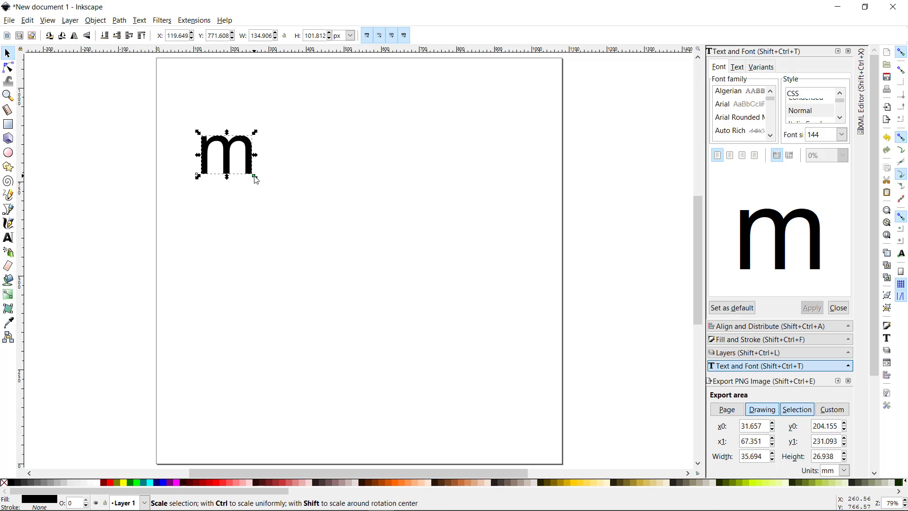
{"action": "left_click_drag", "start_coordinate": [255, 178], "coordinate": [452, 296]}
{"action": "left_click_drag", "start_coordinate": [304, 215], "coordinate": [355, 191]}
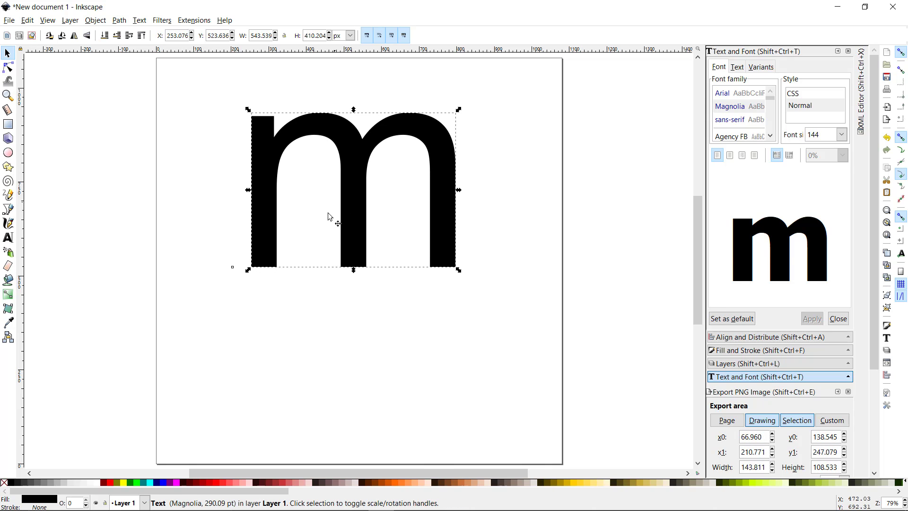
{"action": "left_click", "coordinate": [251, 308]}
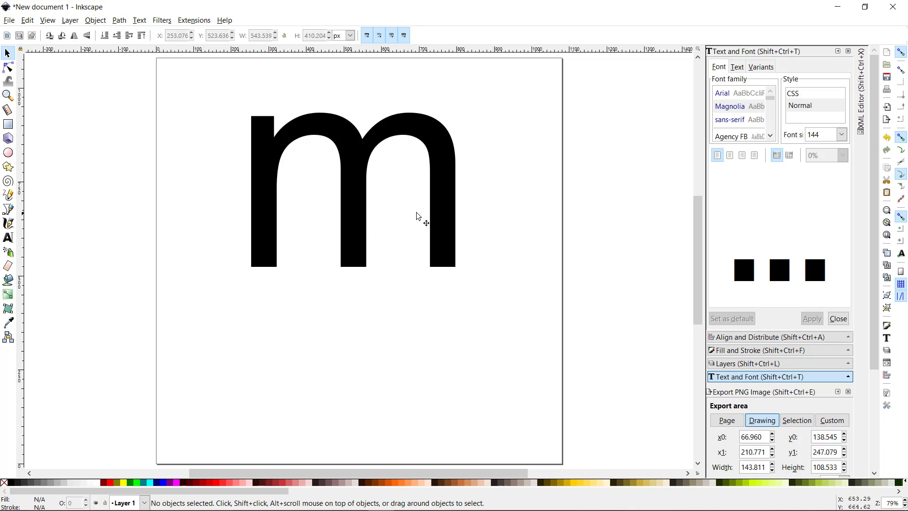
Step: Retype the text as a capital 'M' and move it slightly lower on the page
{"action": "left_click", "coordinate": [352, 217]}
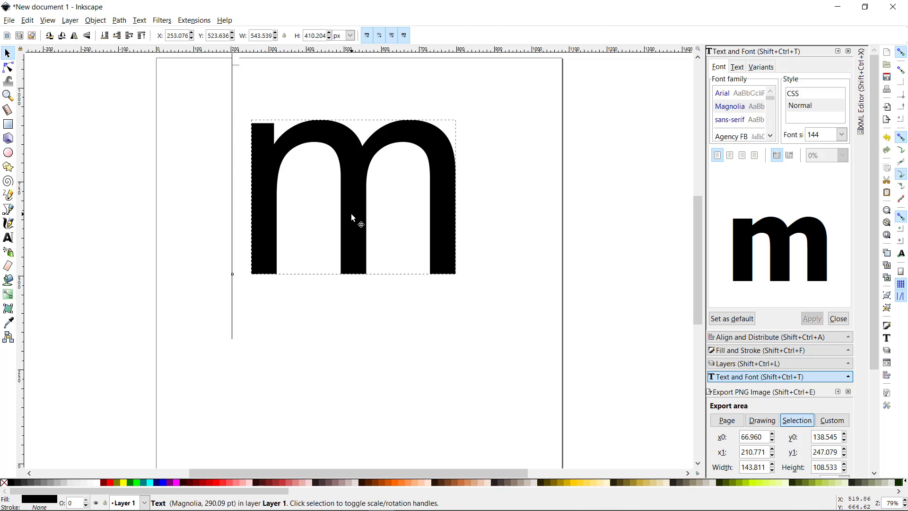
{"action": "double_click", "coordinate": [352, 216]}
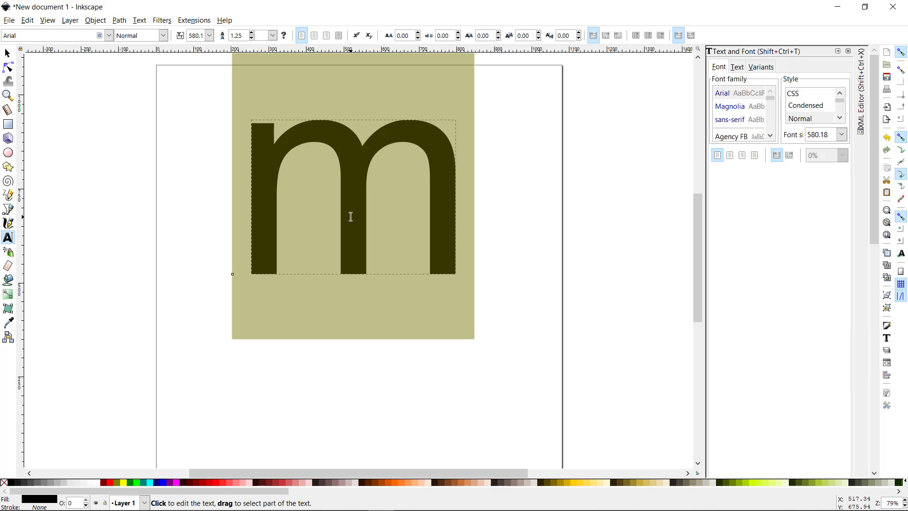
{"action": "type", "text": "M"}
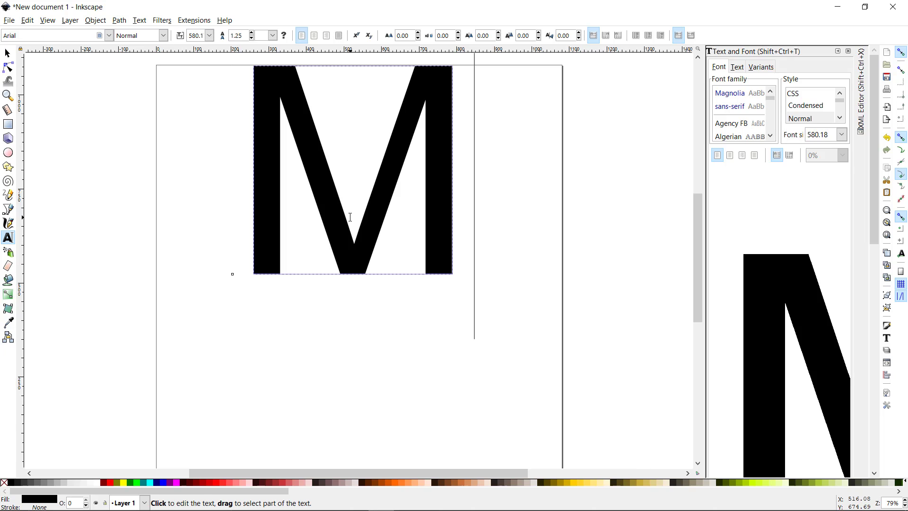
{"action": "left_click", "coordinate": [7, 54]}
{"action": "left_click_drag", "start_coordinate": [324, 224], "coordinate": [330, 279]}
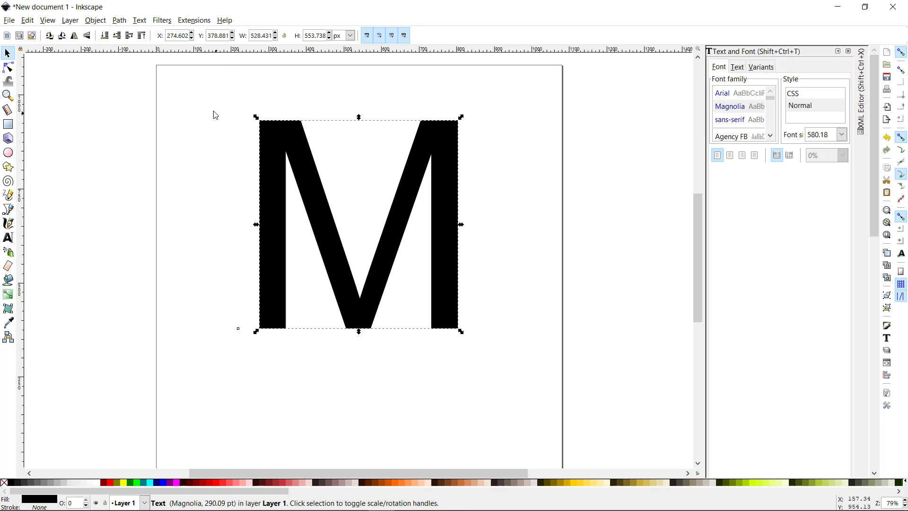
Step: Open Align and Distribute with the M selected and set alignment relative to Page
{"action": "left_click", "coordinate": [46, 22]}
{"action": "mouse_move", "coordinate": [82, 110]}
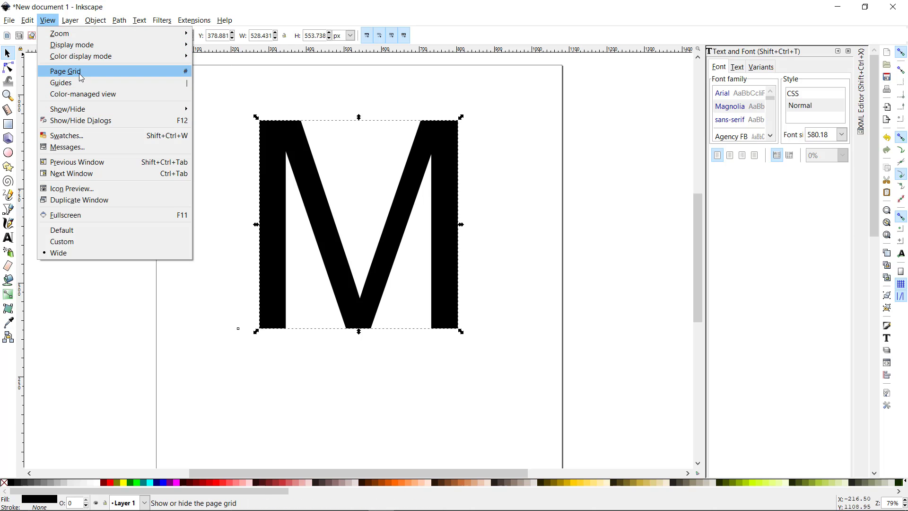
{"action": "left_click", "coordinate": [515, 127]}
{"action": "left_click", "coordinate": [435, 90]}
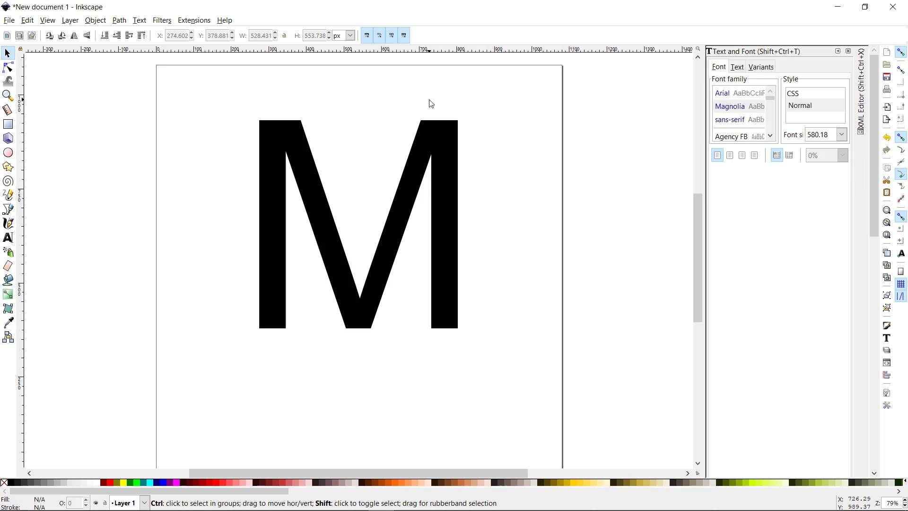
{"action": "key", "text": "ctrl+shift+a"}
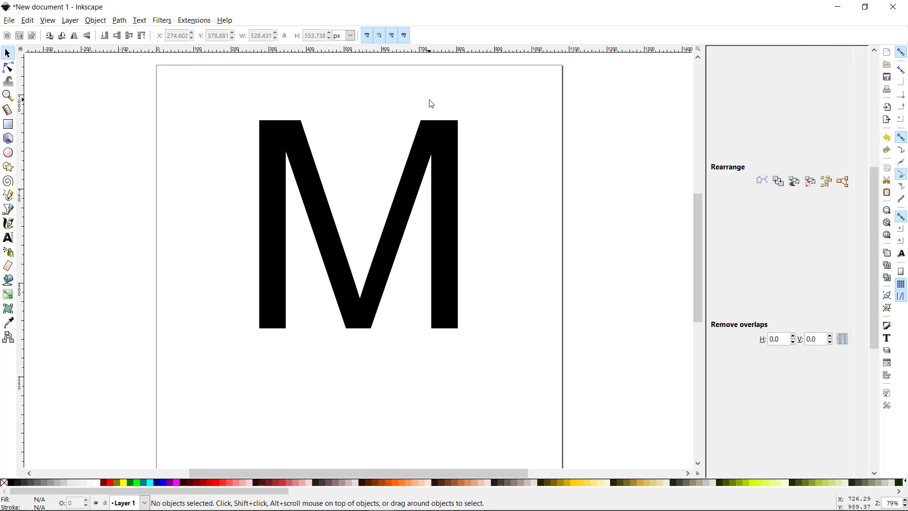
{"action": "left_click", "coordinate": [429, 159]}
{"action": "scroll", "coordinate": [843, 182], "scroll_direction": "up", "scroll_amount": 5}
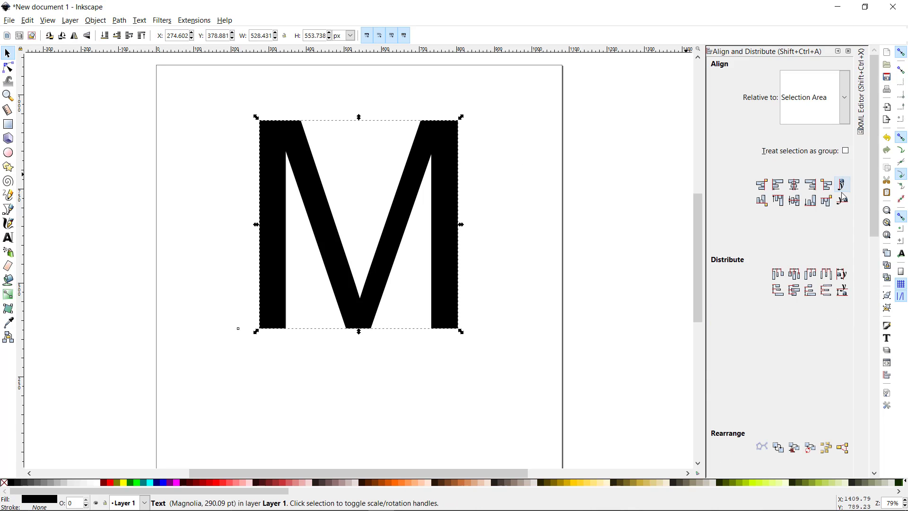
{"action": "left_click", "coordinate": [825, 109]}
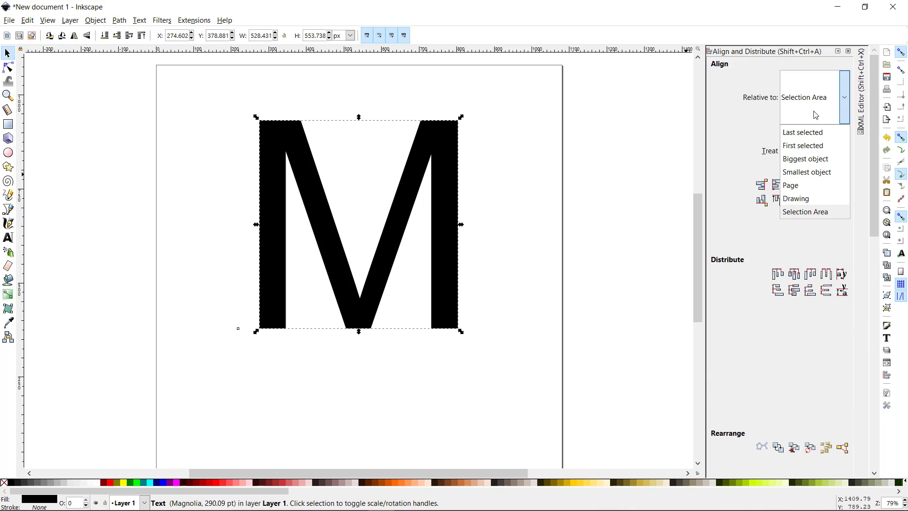
{"action": "left_click", "coordinate": [806, 184]}
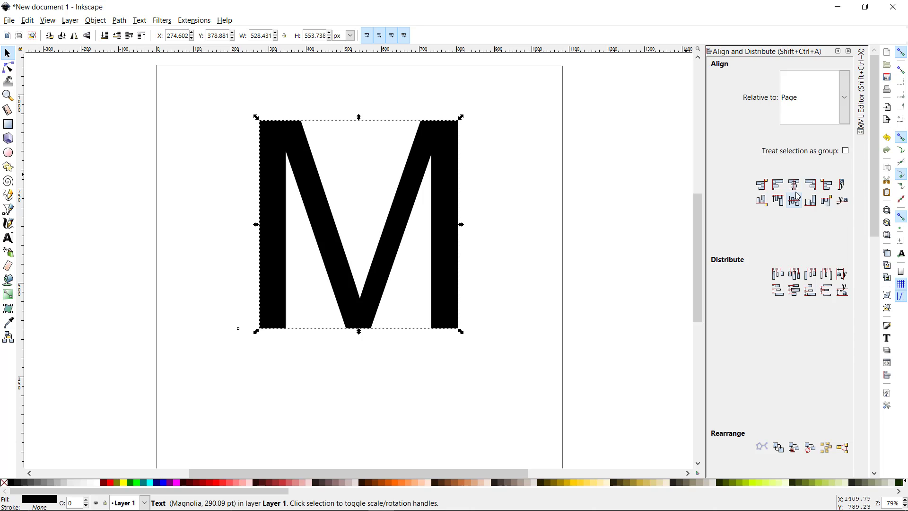
Step: Centre the M horizontally on the page while keeping it in the upper part
{"action": "left_click", "coordinate": [797, 190]}
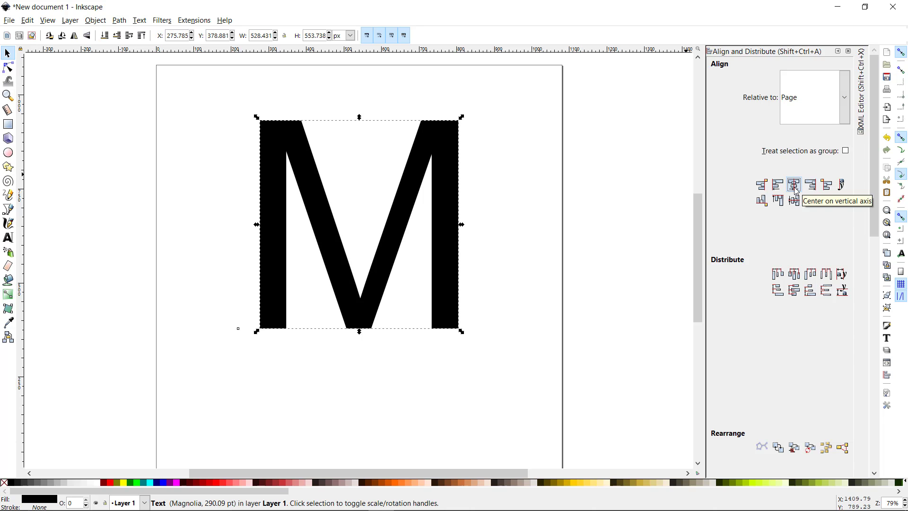
{"action": "left_click_drag", "start_coordinate": [415, 189], "coordinate": [450, 189]}
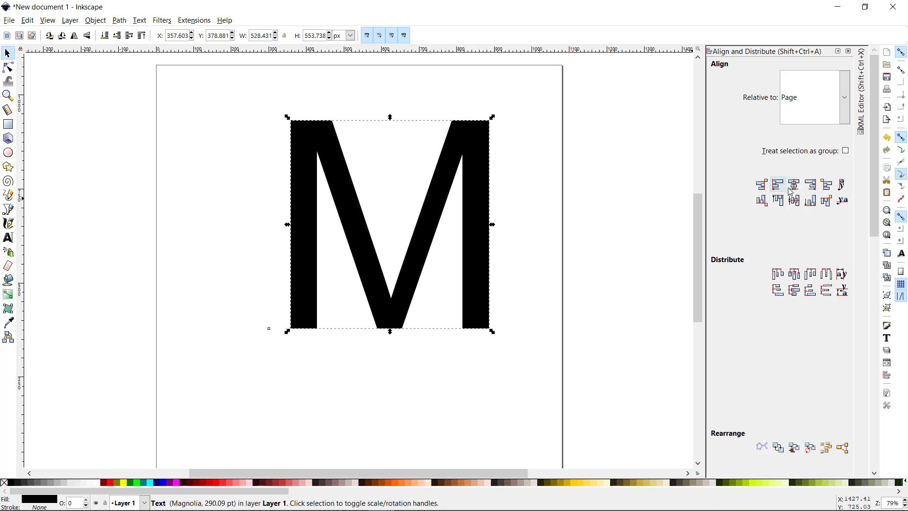
{"action": "left_click", "coordinate": [794, 185]}
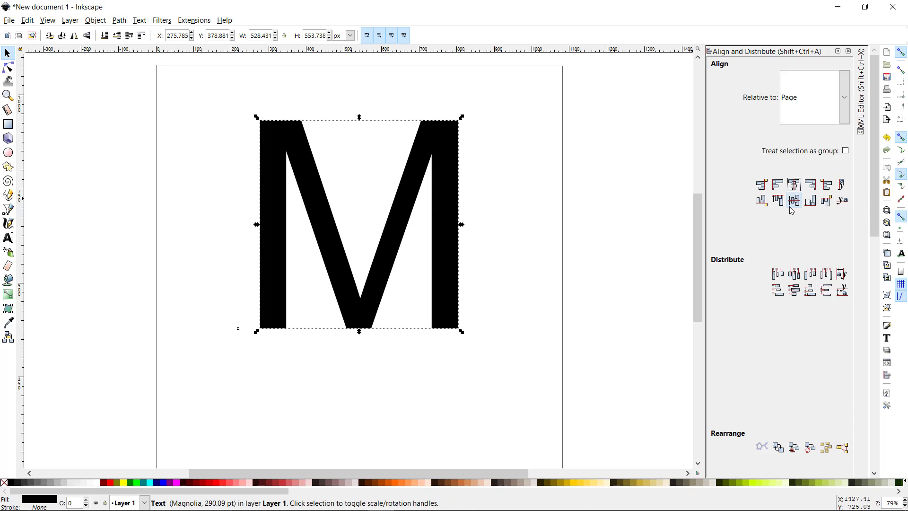
{"action": "left_click", "coordinate": [792, 206]}
{"action": "left_click_drag", "start_coordinate": [344, 324], "coordinate": [346, 286]}
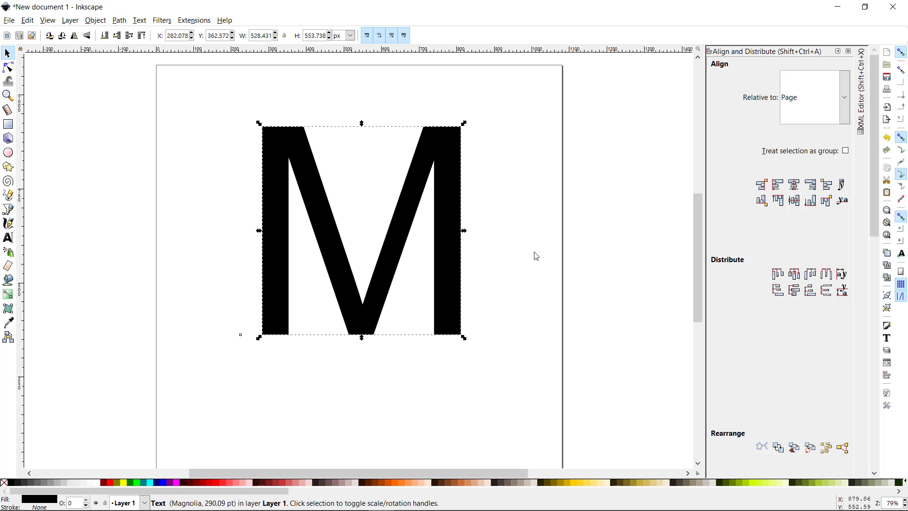
{"action": "left_click", "coordinate": [793, 186]}
{"action": "left_click", "coordinate": [598, 226]}
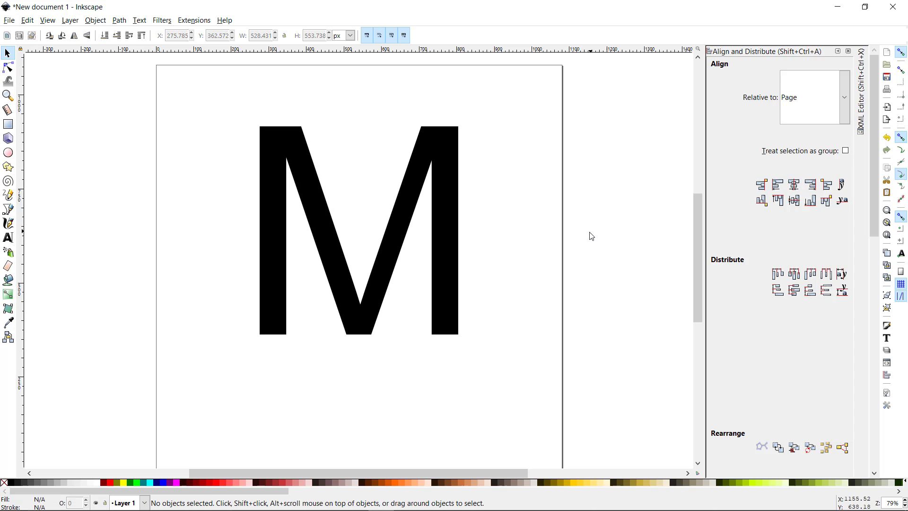
{"action": "left_click", "coordinate": [396, 228]}
{"action": "double_click", "coordinate": [394, 228]}
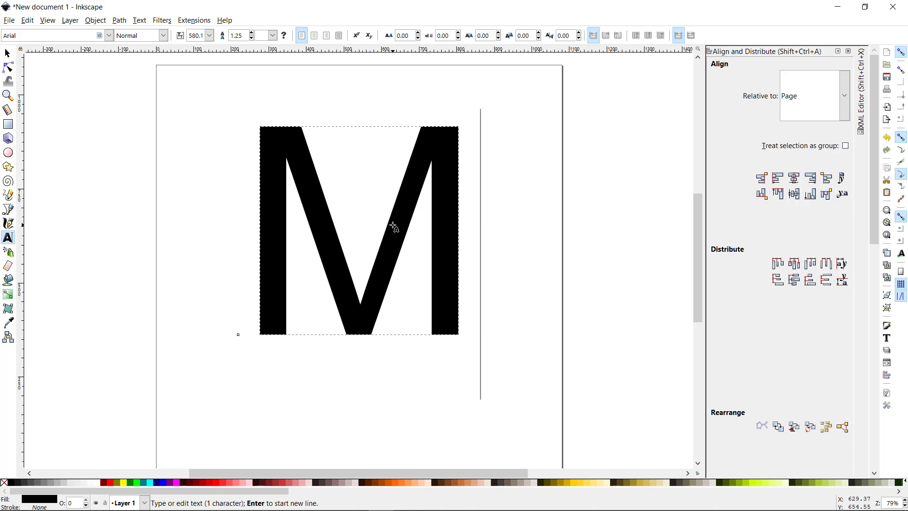
{"action": "type", "text": "sdgfs"}
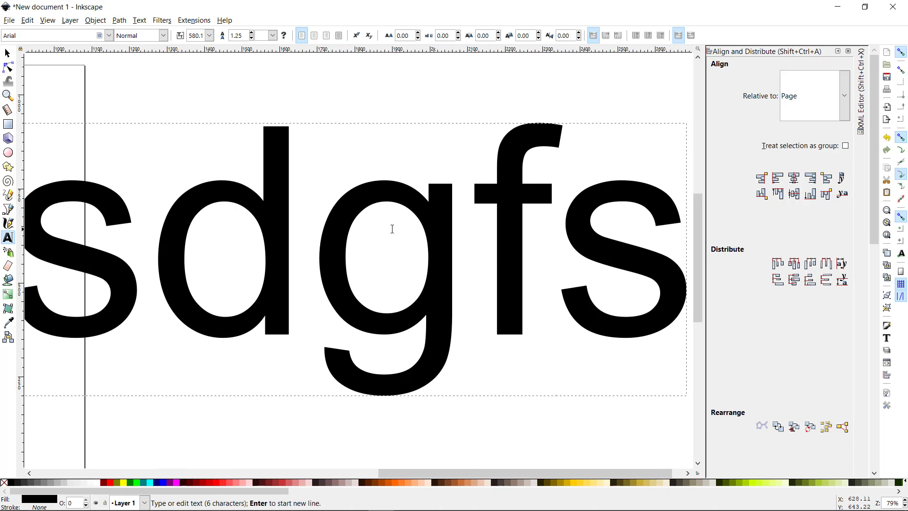
{"action": "key", "text": "BackSpace"}
{"action": "key", "text": "BackSpace"}
{"action": "key", "text": "BackSpace"}
{"action": "key", "text": "BackSpace"}
{"action": "key", "text": "BackSpace"}
{"action": "key", "text": "BackSpace"}
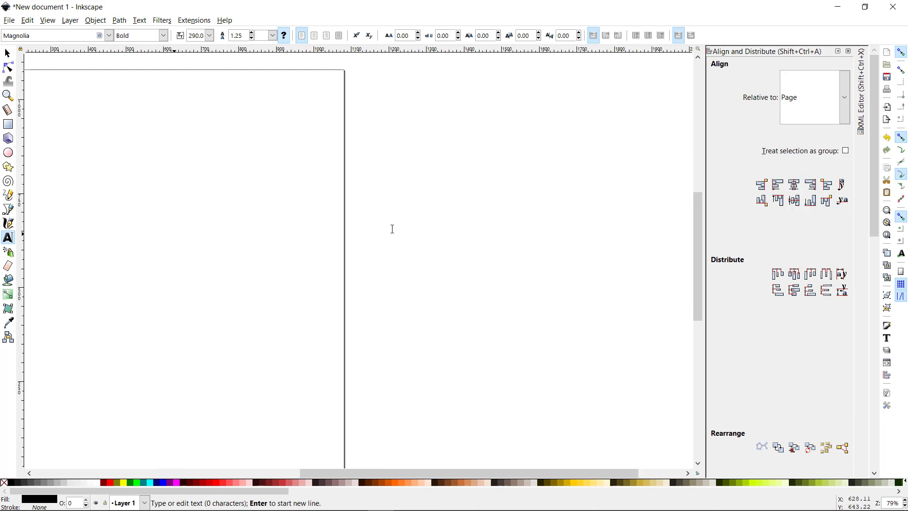
{"action": "key", "text": "Escape"}
{"action": "key", "text": "ctrl+z"}
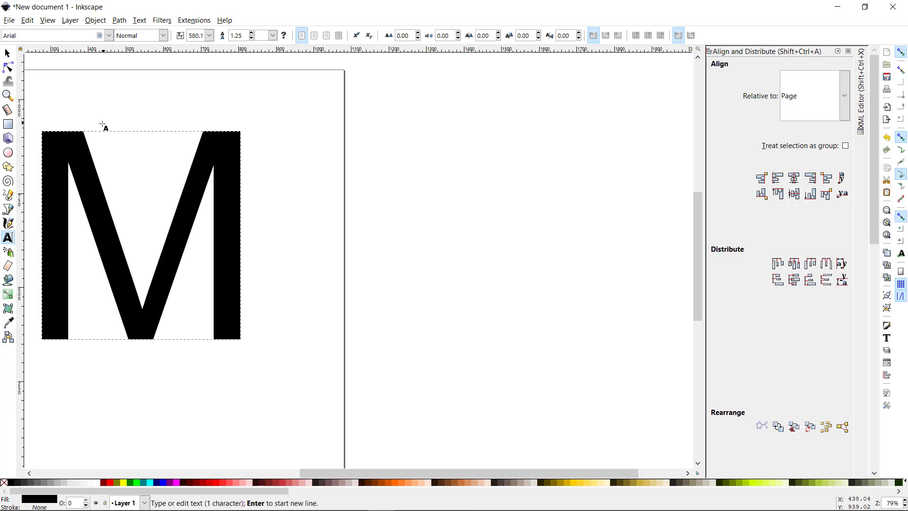
{"action": "left_click", "coordinate": [7, 53]}
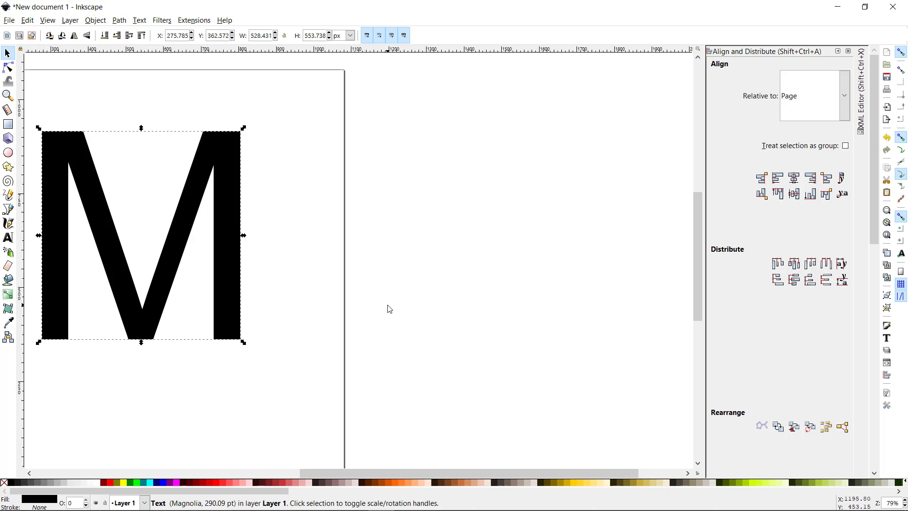
{"action": "key", "text": "5"}
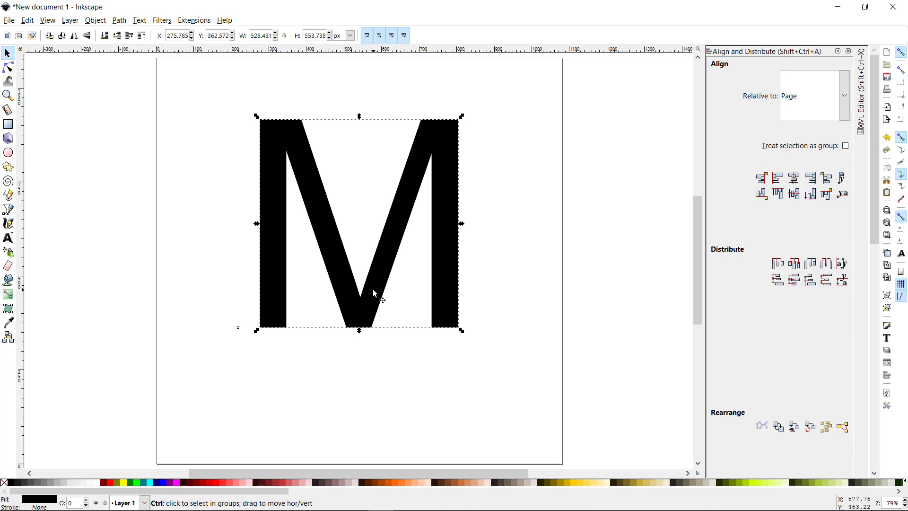
Step: Duplicate the M and shrink the copy to 64.762 × 67.864 px above the page's top-left corner
{"action": "key", "text": "ctrl+d"}
{"action": "left_click_drag", "start_coordinate": [363, 282], "coordinate": [150, 312]}
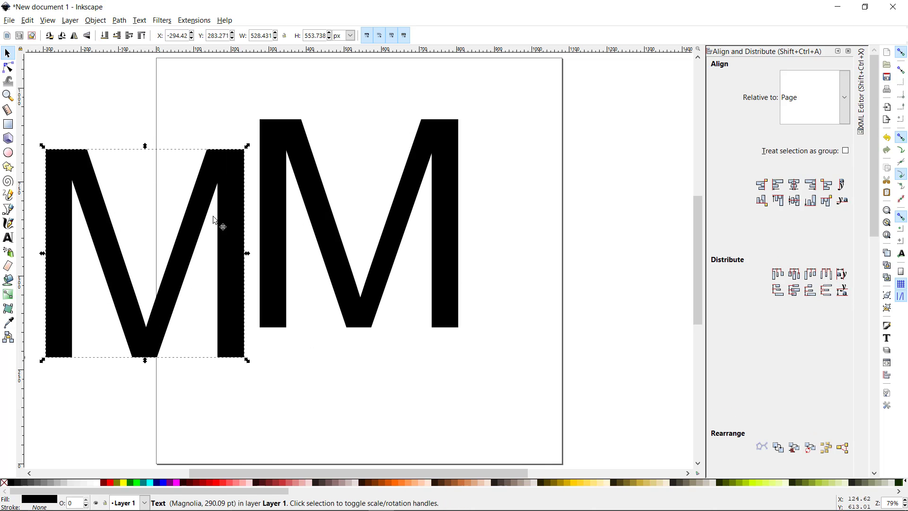
{"action": "left_click_drag", "start_coordinate": [248, 146], "coordinate": [80, 298]}
{"action": "scroll", "coordinate": [185, 253], "scroll_direction": "down", "scroll_amount": 10}
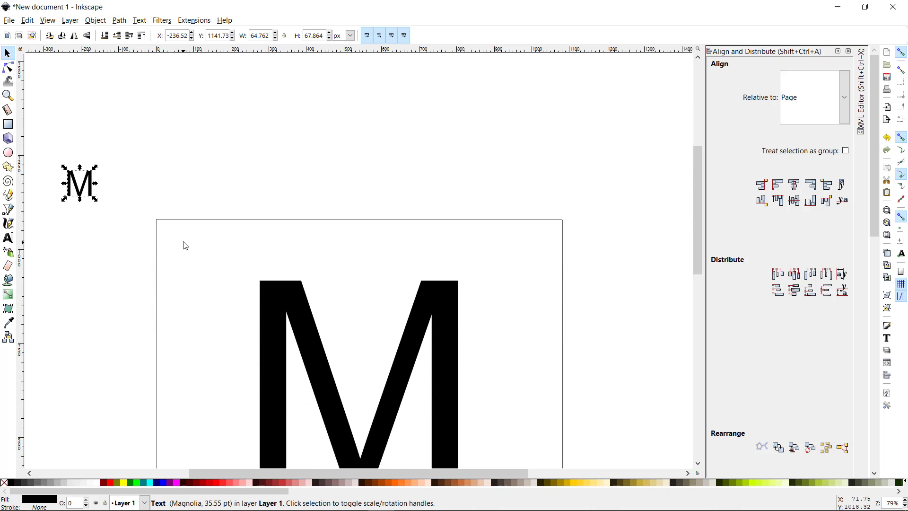
{"action": "scroll", "coordinate": [189, 233], "scroll_direction": "down", "scroll_amount": 1}
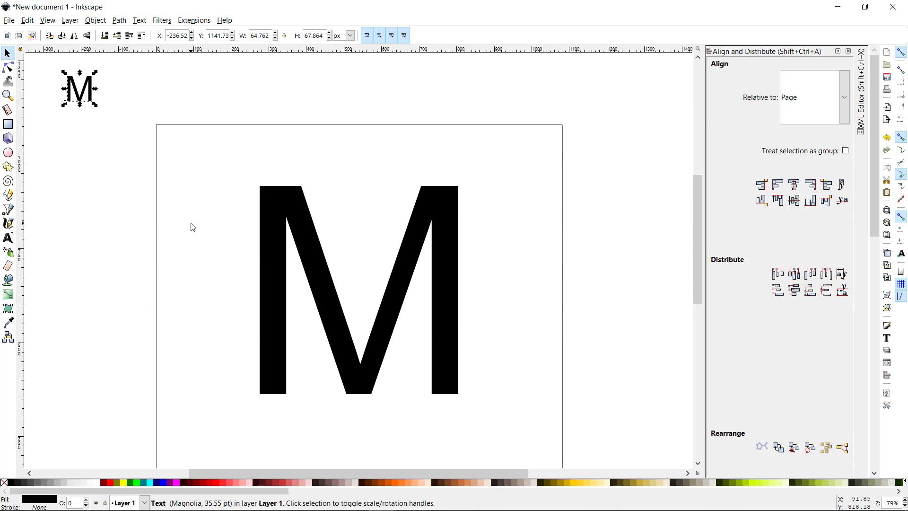
Step: Extend the small M's text so the label reads 'Make changes', then reselect the large M
{"action": "left_click", "coordinate": [264, 222]}
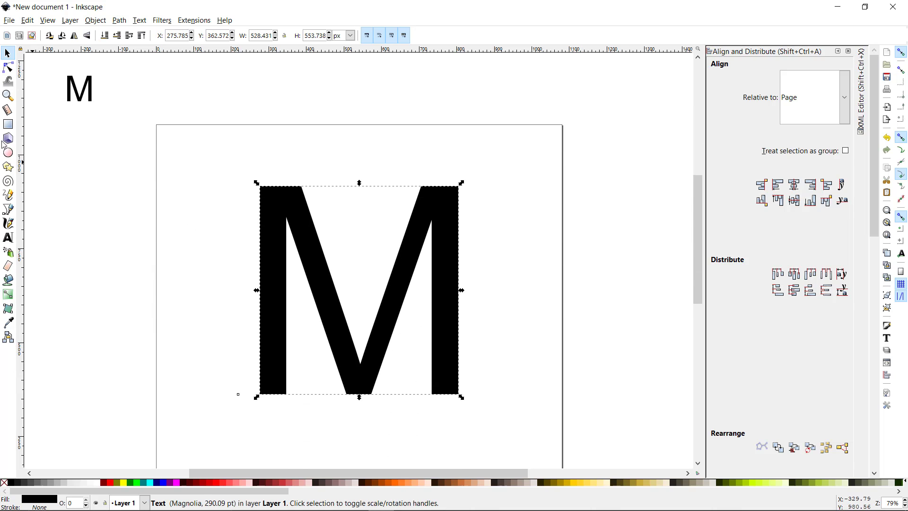
{"action": "double_click", "coordinate": [89, 97]}
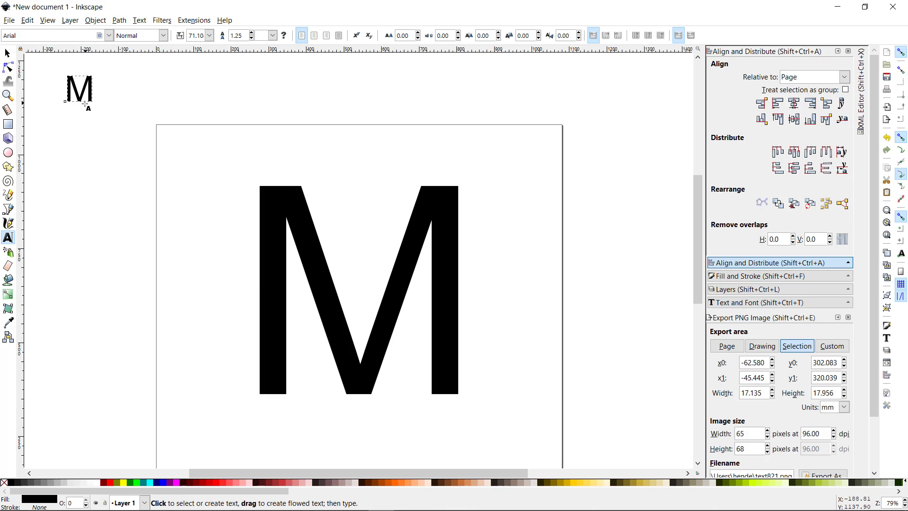
{"action": "type", "text": "ake cha"}
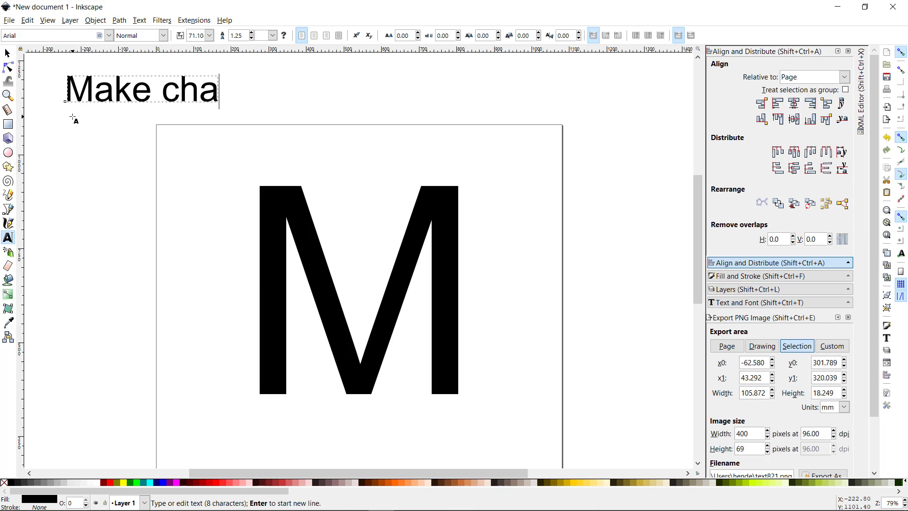
{"action": "type", "text": "nges"}
{"action": "left_click", "coordinate": [89, 157]}
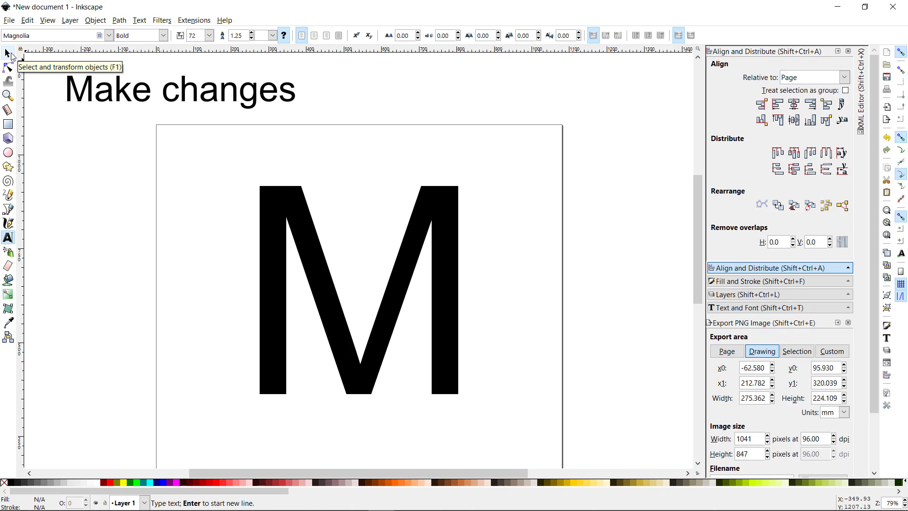
{"action": "left_click", "coordinate": [275, 203]}
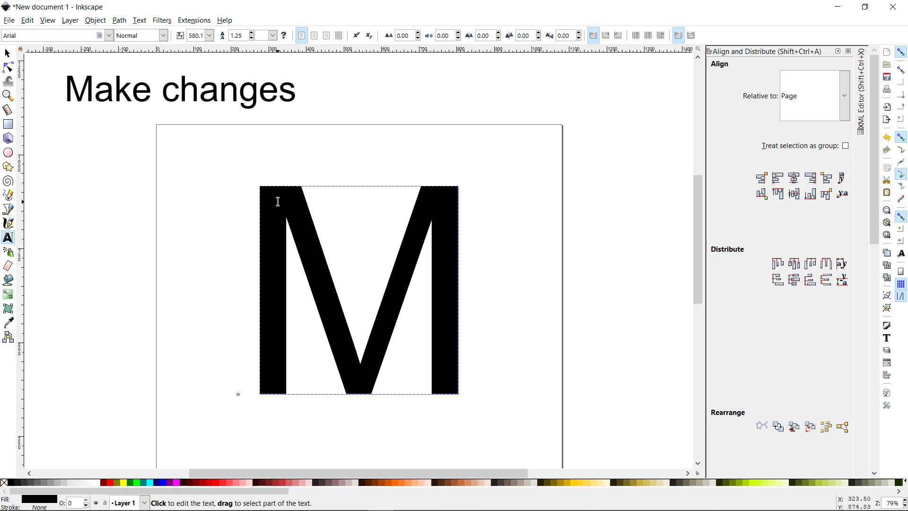
{"action": "left_click", "coordinate": [7, 53]}
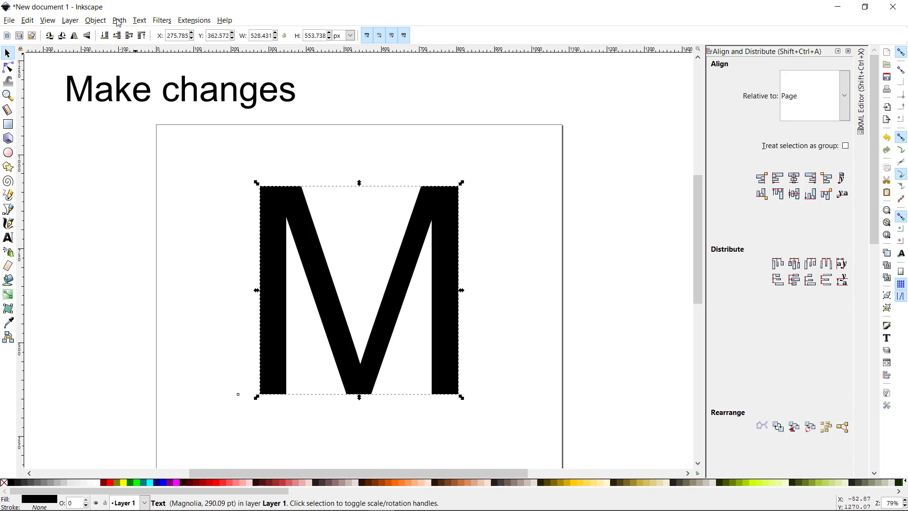
Step: Convert the large M text to a path using Path > Object to Path
{"action": "left_click", "coordinate": [95, 20]}
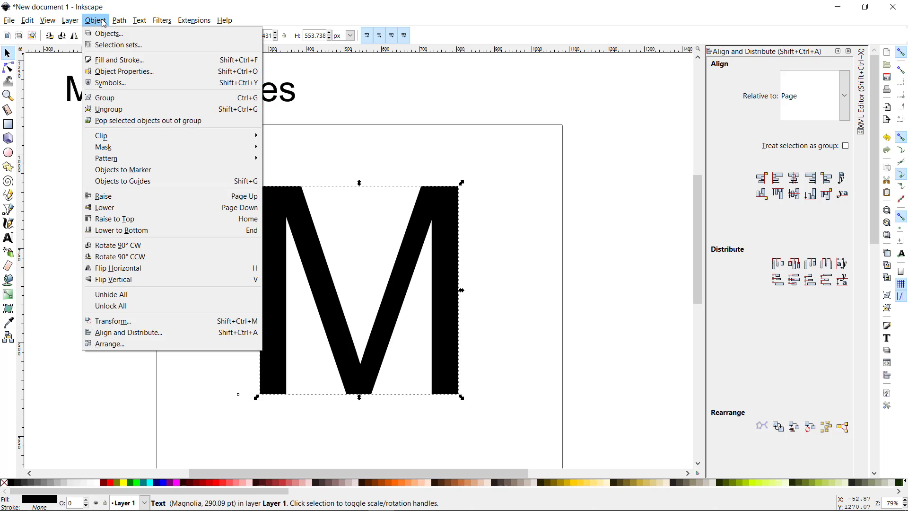
{"action": "left_click", "coordinate": [104, 22]}
{"action": "left_click", "coordinate": [121, 22]}
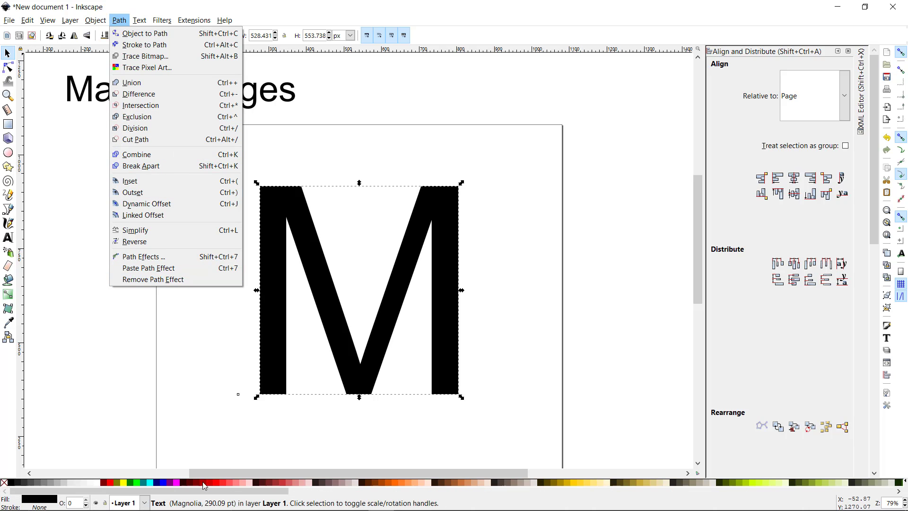
{"action": "left_click", "coordinate": [158, 40]}
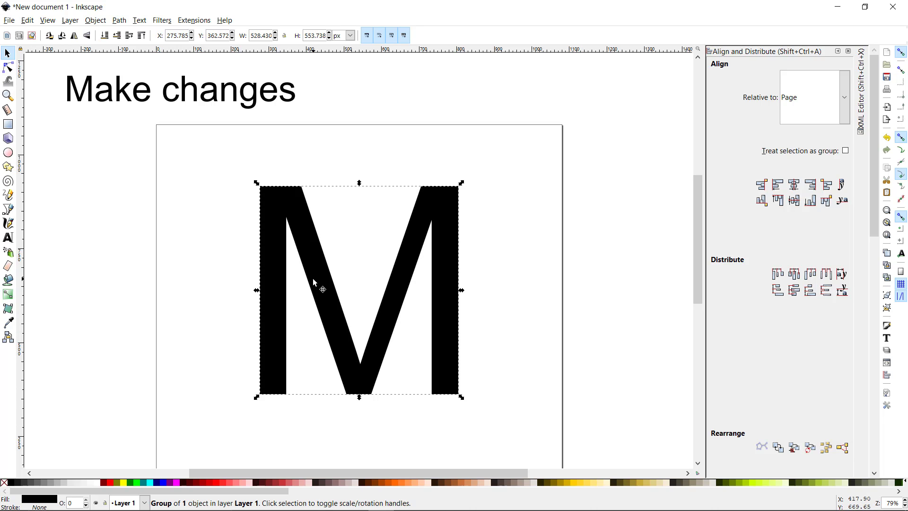
Step: Rotate the M path into a tilt, growing its bounding box to 663.034 × 680.186 px
{"action": "left_click", "coordinate": [275, 200]}
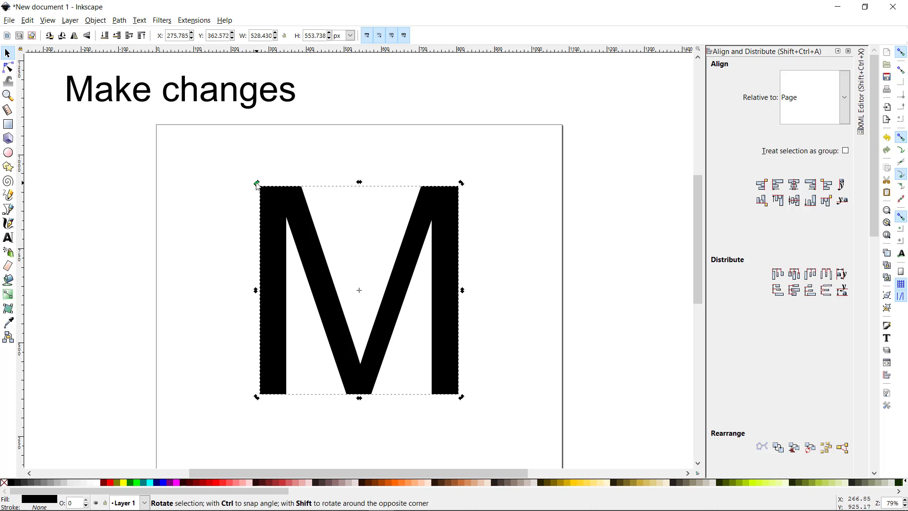
{"action": "left_click_drag", "start_coordinate": [257, 185], "coordinate": [266, 237]}
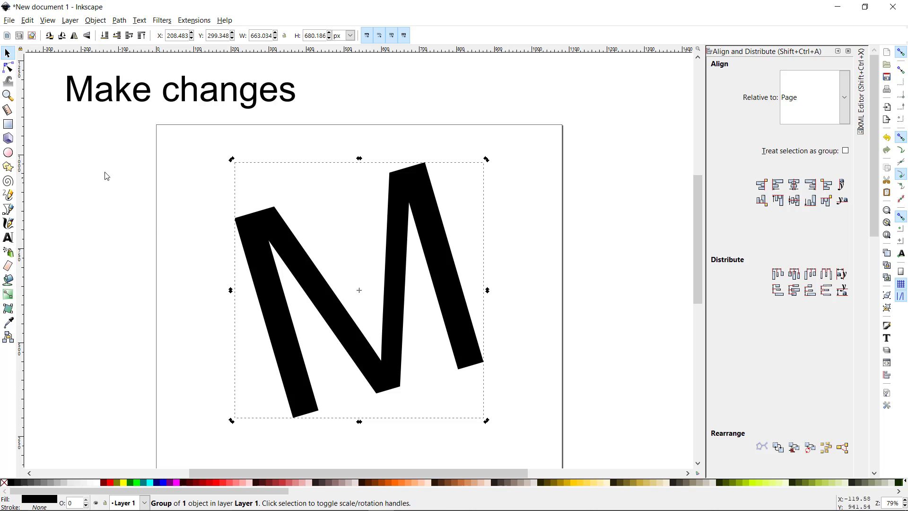
Step: Select the M's bottom and middle nodes and drag them to distort the letter's strokes
{"action": "left_click", "coordinate": [8, 69]}
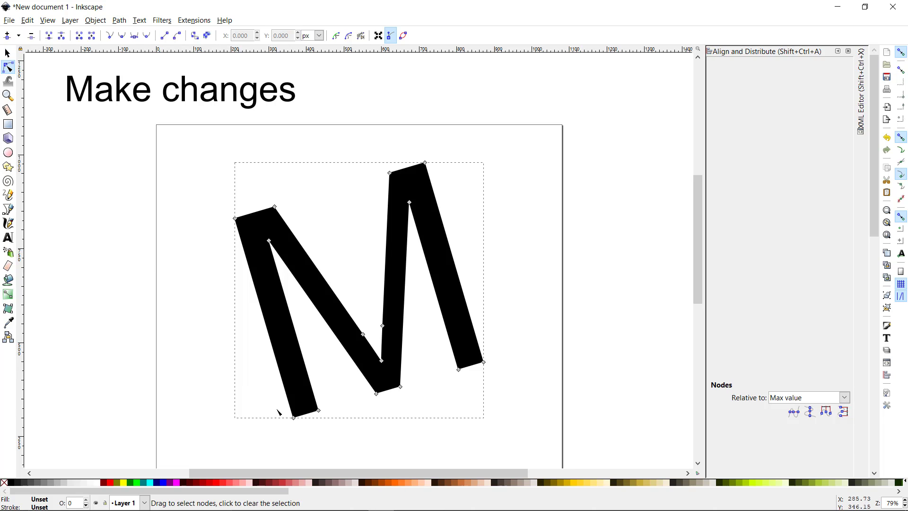
{"action": "left_click_drag", "start_coordinate": [361, 390], "coordinate": [430, 406]}
{"action": "left_click", "coordinate": [400, 387]}
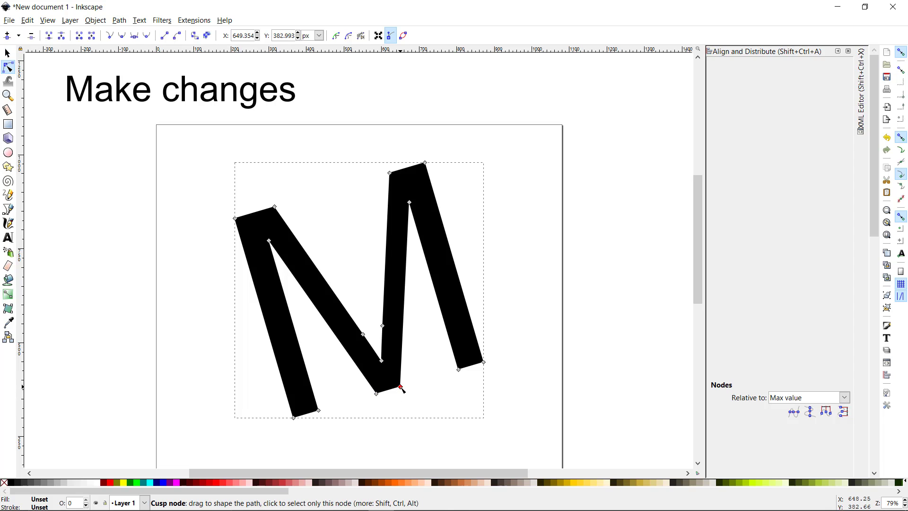
{"action": "left_click", "coordinate": [376, 394], "text": "shift"}
{"action": "left_click_drag", "start_coordinate": [378, 395], "coordinate": [374, 379]}
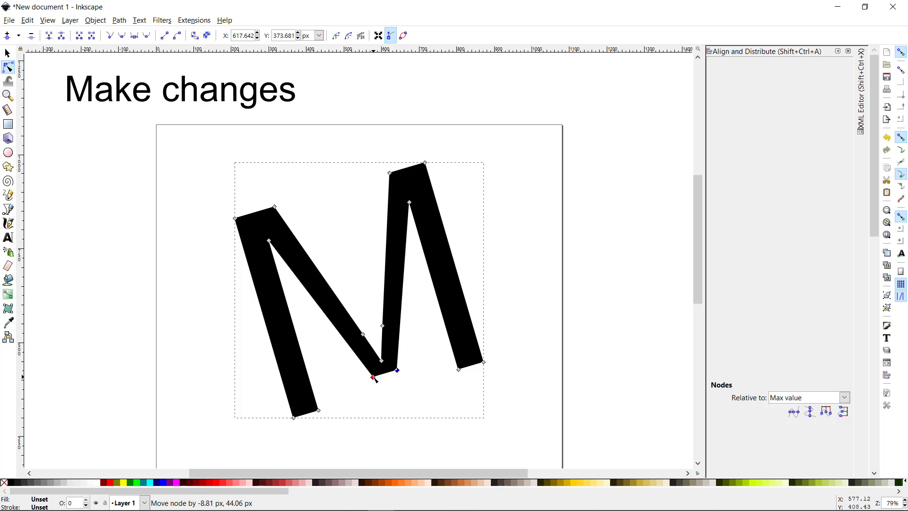
{"action": "key", "text": "Escape"}
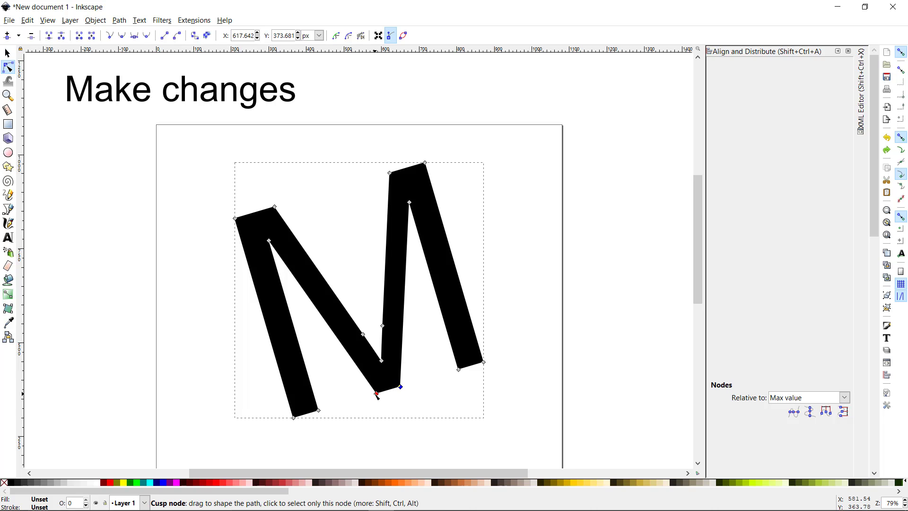
{"action": "mouse_move", "coordinate": [376, 393]}
{"action": "left_mouse_down"}
{"action": "mouse_move", "coordinate": [367, 381]}
{"action": "mouse_move", "coordinate": [377, 389]}
{"action": "left_mouse_up"}
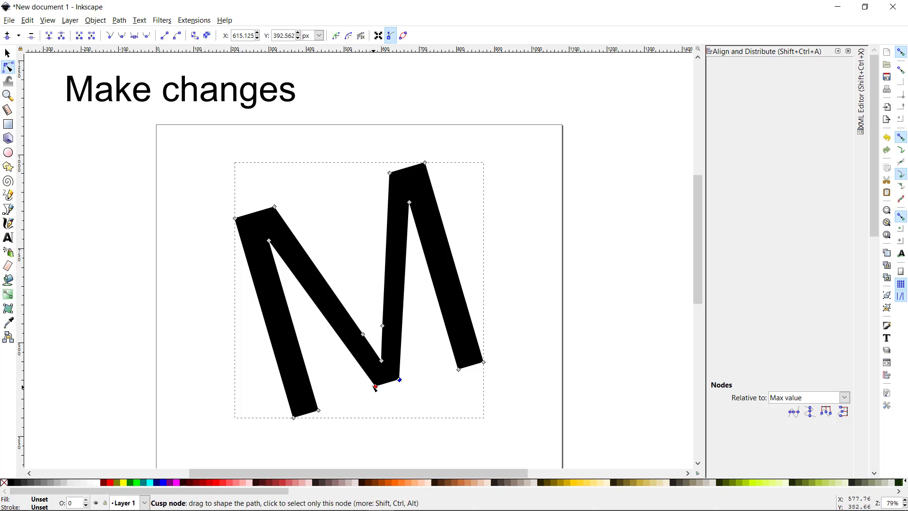
{"action": "left_click_drag", "start_coordinate": [317, 317], "coordinate": [433, 415]}
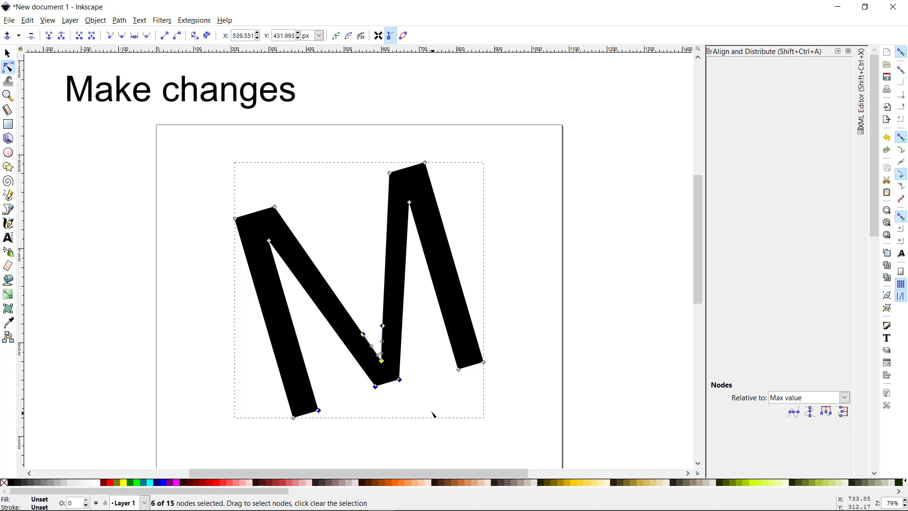
{"action": "left_click", "coordinate": [353, 374]}
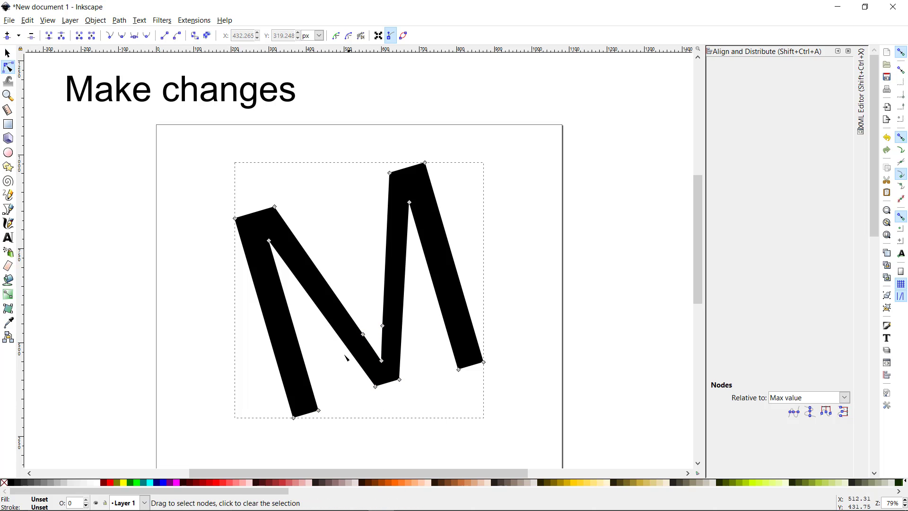
Step: Rubber-band select the nodes at the M's lower middle joint, then pick the upper-left corner node
{"action": "left_click_drag", "start_coordinate": [318, 312], "coordinate": [356, 313]}
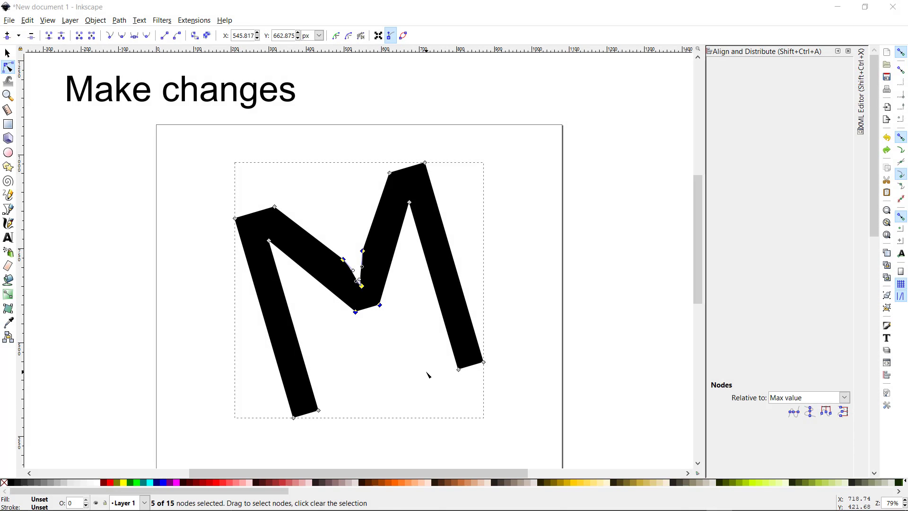
{"action": "left_click", "coordinate": [425, 373]}
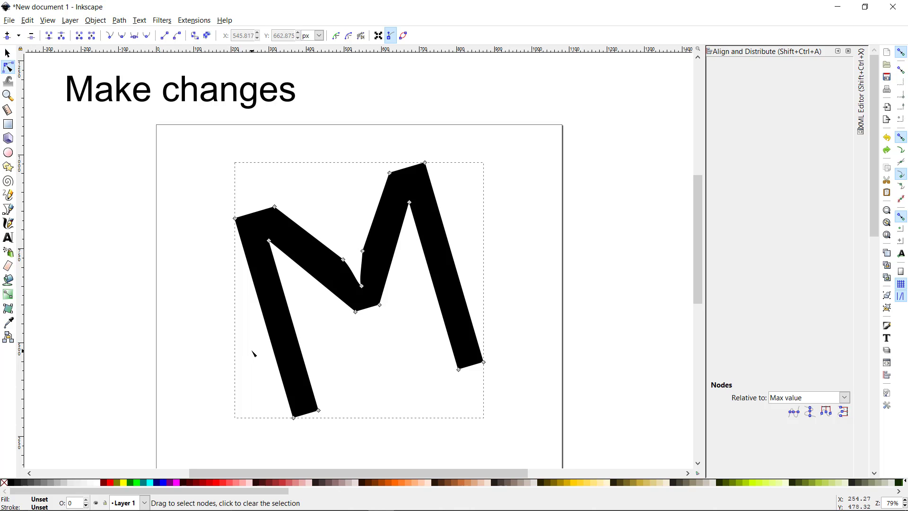
{"action": "left_click", "coordinate": [235, 218]}
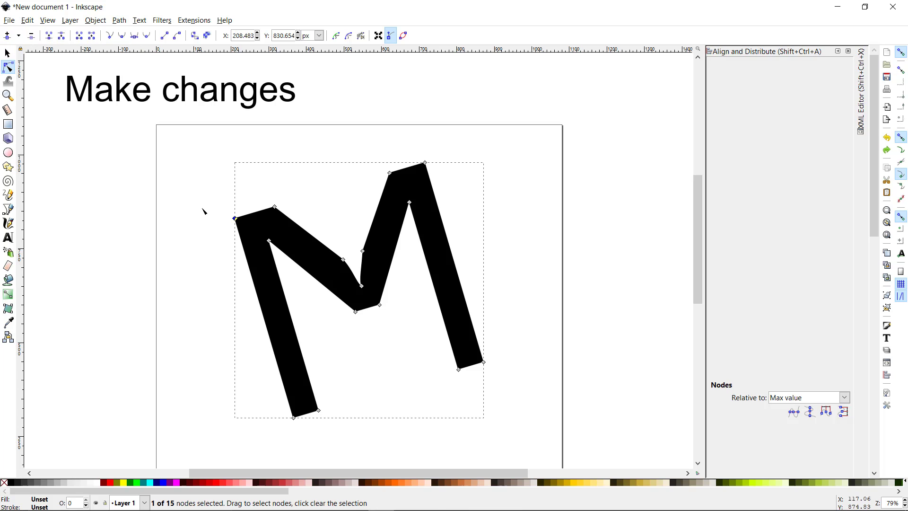
Step: Insert a node at the M's top-left corner, drag the outer corner node, and make it smooth
{"action": "left_click_drag", "start_coordinate": [218, 204], "coordinate": [306, 218]}
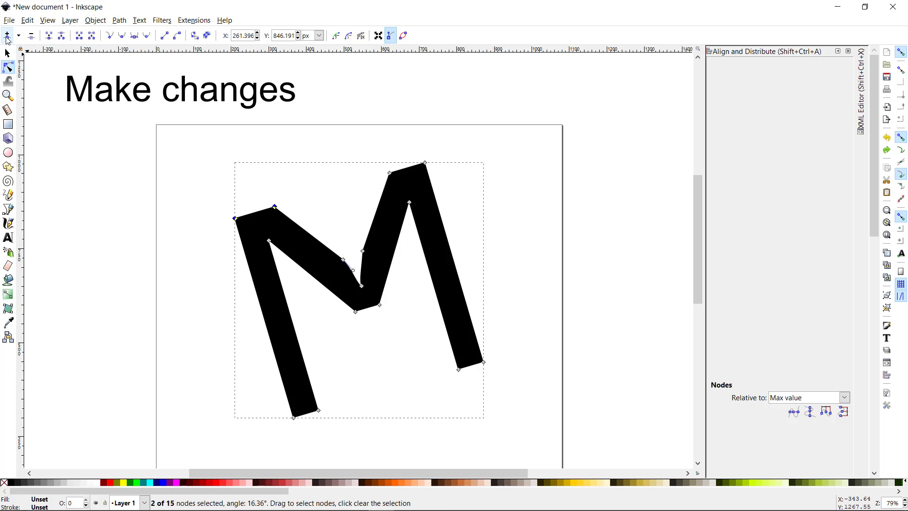
{"action": "left_click", "coordinate": [8, 38]}
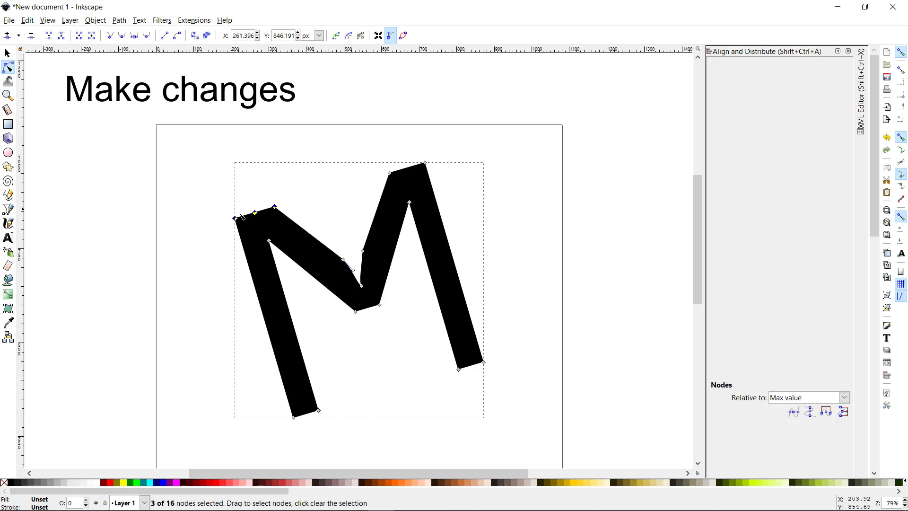
{"action": "mouse_move", "coordinate": [254, 213]}
{"action": "left_mouse_down"}
{"action": "mouse_move", "coordinate": [258, 223]}
{"action": "mouse_move", "coordinate": [255, 209]}
{"action": "left_mouse_up"}
{"action": "left_click", "coordinate": [192, 189]}
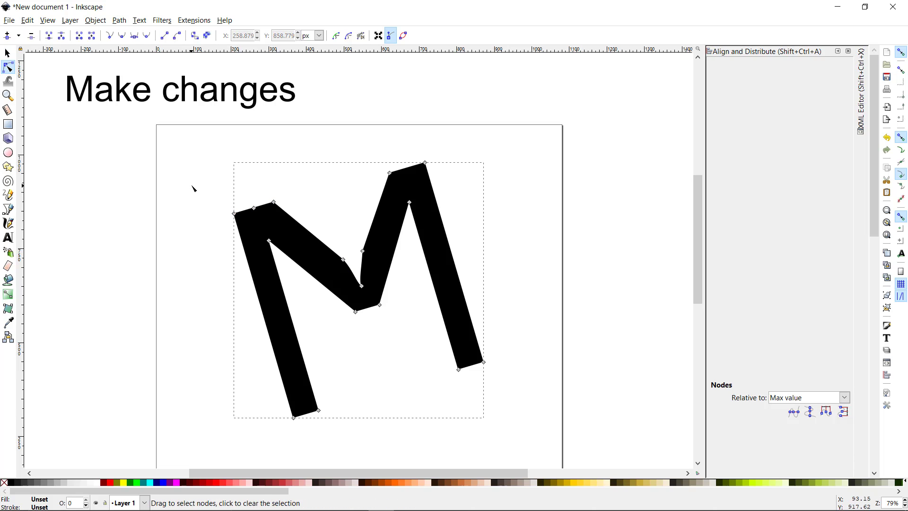
{"action": "left_click", "coordinate": [254, 208]}
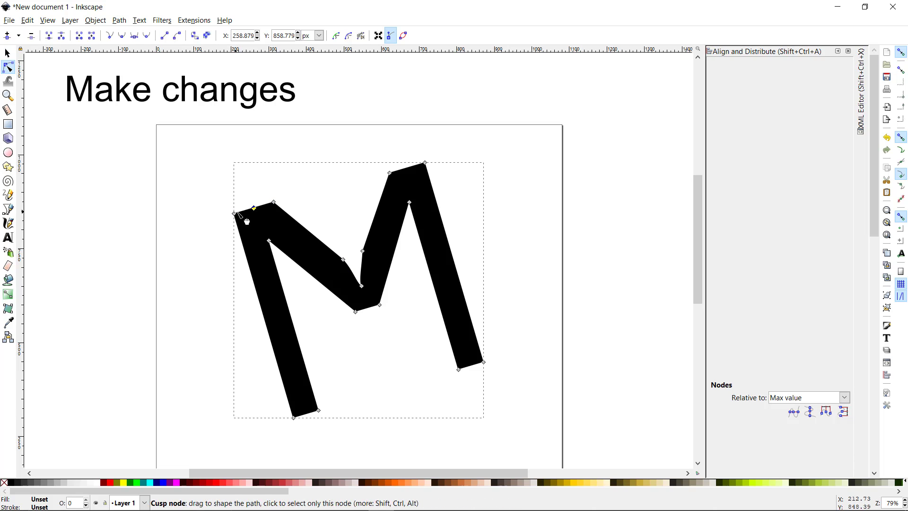
{"action": "mouse_move", "coordinate": [255, 209]}
{"action": "left_mouse_down"}
{"action": "mouse_move", "coordinate": [258, 222]}
{"action": "mouse_move", "coordinate": [251, 193]}
{"action": "left_mouse_up"}
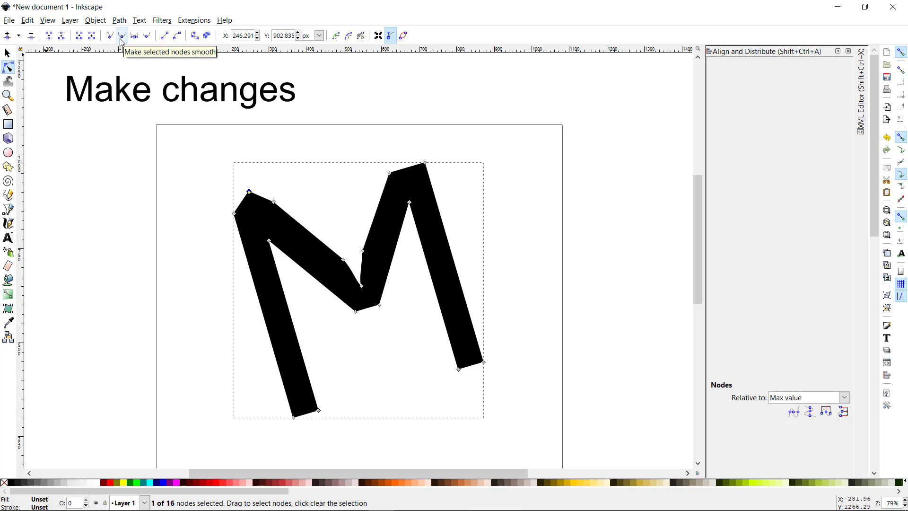
{"action": "left_click", "coordinate": [121, 42]}
{"action": "key", "text": "Escape"}
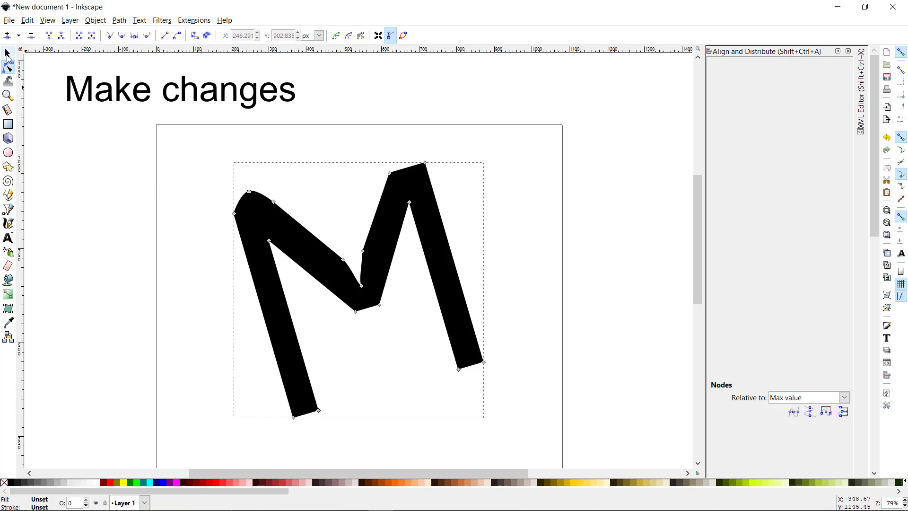
{"action": "left_click", "coordinate": [7, 53]}
{"action": "left_click", "coordinate": [100, 162]}
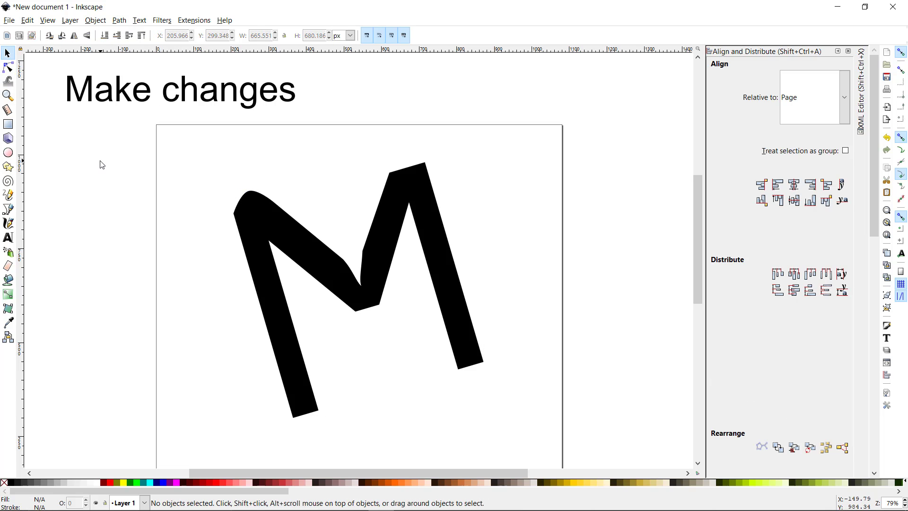
{"action": "left_click", "coordinate": [251, 201]}
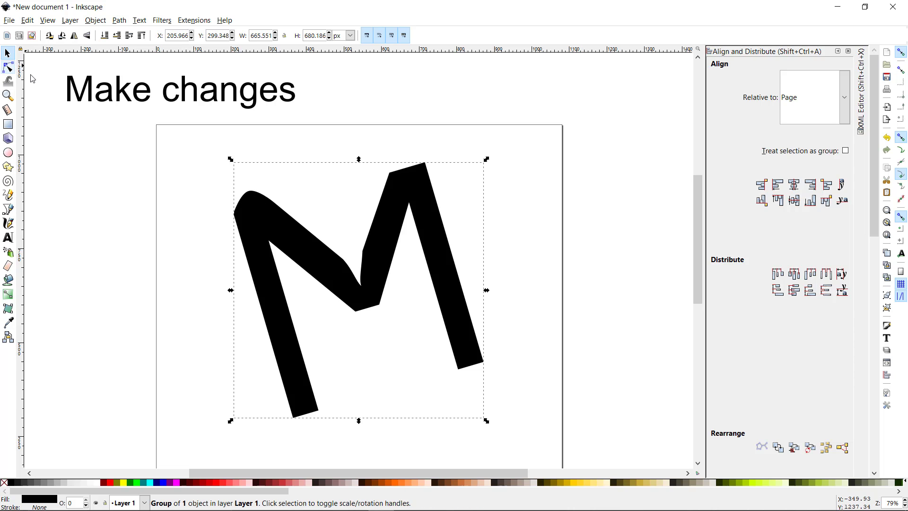
{"action": "double_click", "coordinate": [256, 211]}
{"action": "double_click", "coordinate": [249, 210]}
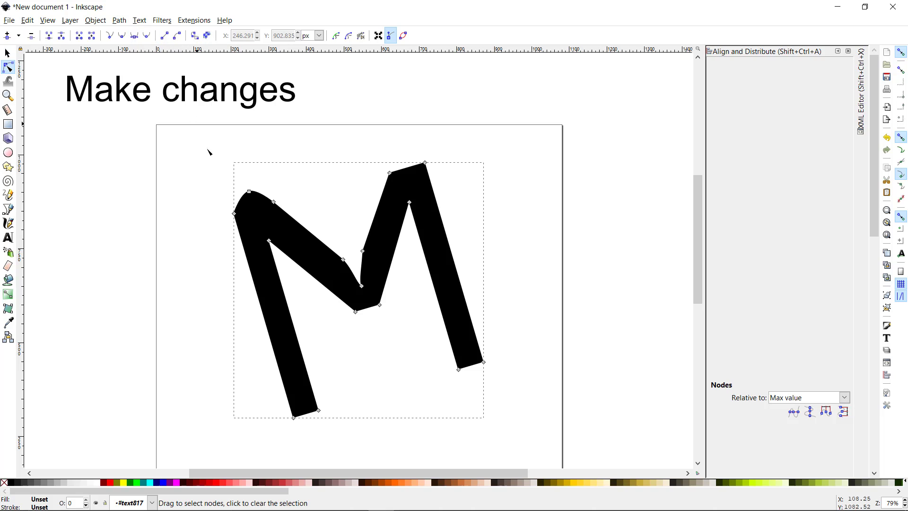
Step: Make the top-left shoulder nodes symmetric and auto-smooth, and drag nodes to curve the first diagonal
{"action": "left_click", "coordinate": [251, 192]}
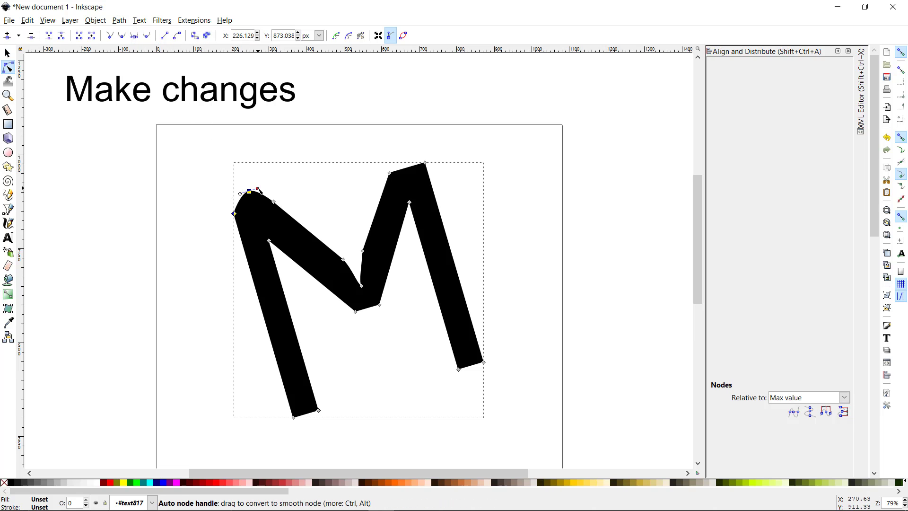
{"action": "mouse_move", "coordinate": [258, 189]}
{"action": "left_mouse_down"}
{"action": "mouse_move", "coordinate": [259, 174]}
{"action": "mouse_move", "coordinate": [267, 191]}
{"action": "mouse_move", "coordinate": [246, 191]}
{"action": "mouse_move", "coordinate": [264, 187]}
{"action": "left_mouse_up"}
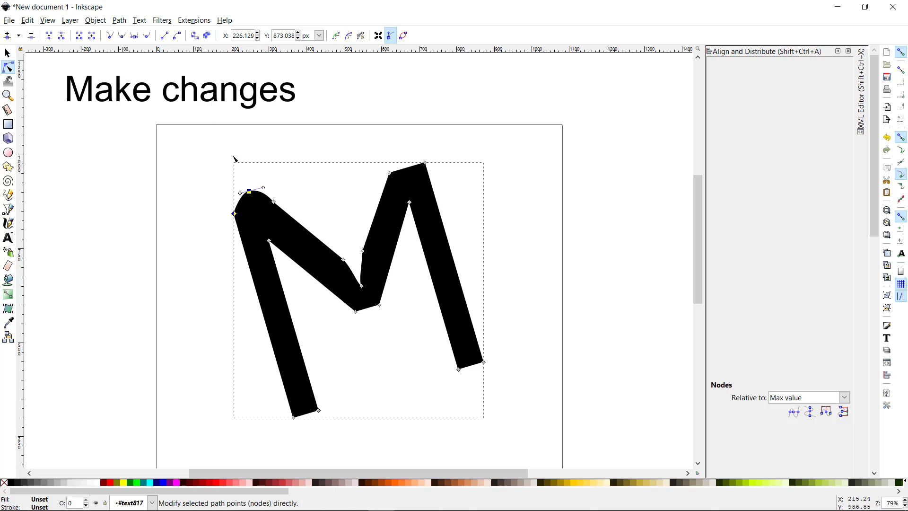
{"action": "left_click", "coordinate": [136, 39]}
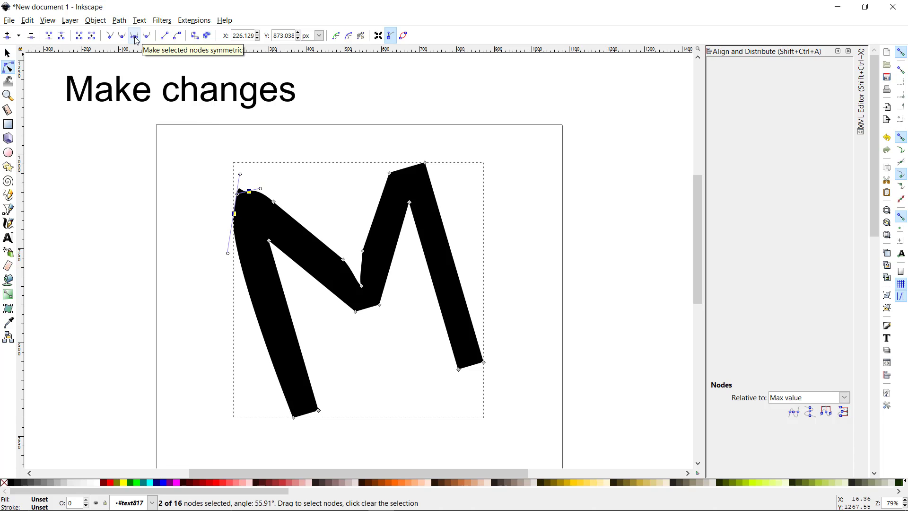
{"action": "left_click", "coordinate": [147, 36]}
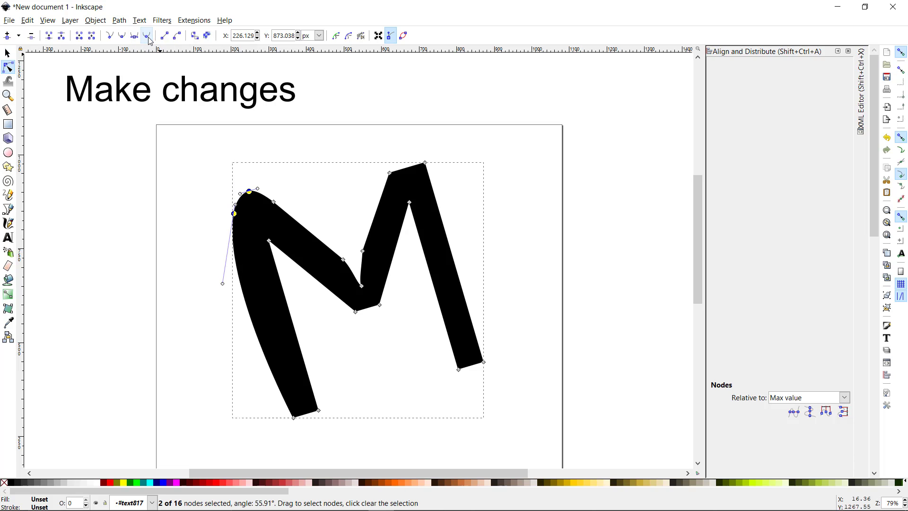
{"action": "left_click_drag", "start_coordinate": [234, 215], "coordinate": [237, 236]}
{"action": "left_click", "coordinate": [206, 185]}
{"action": "left_click", "coordinate": [206, 185]}
{"action": "left_click", "coordinate": [262, 219]}
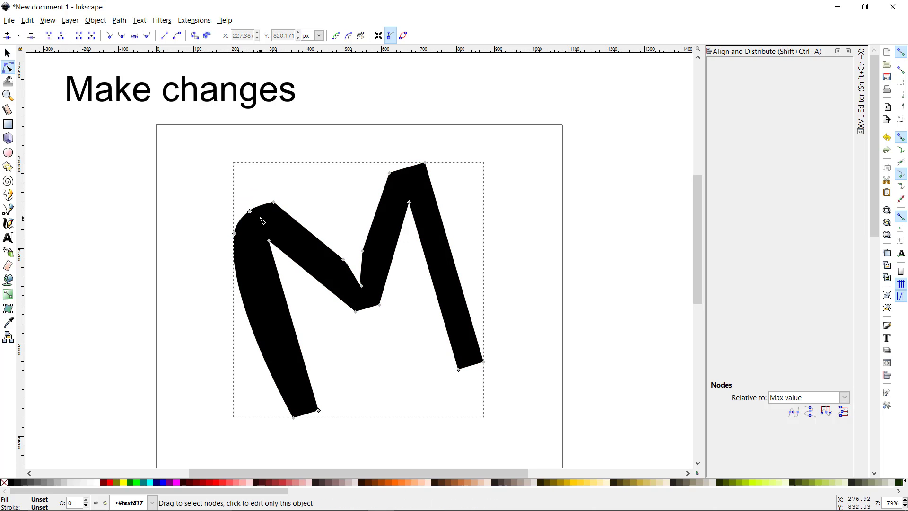
{"action": "left_click", "coordinate": [275, 203]}
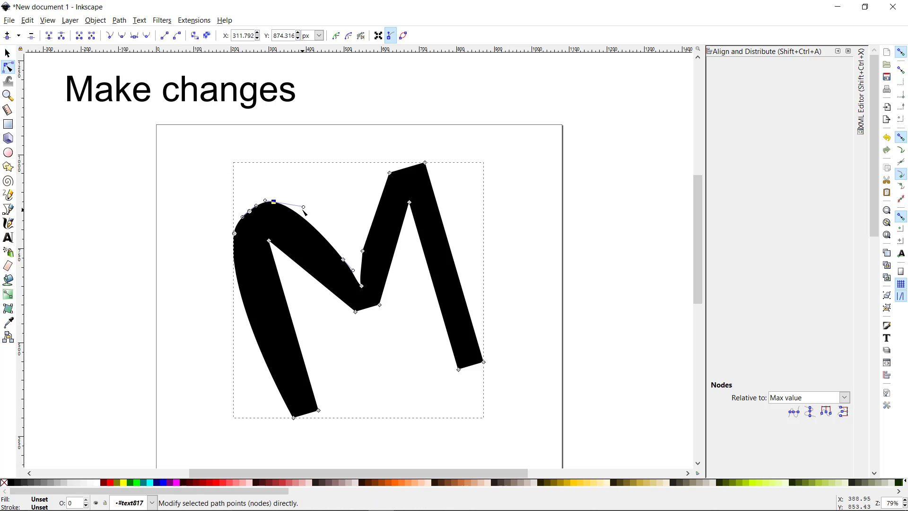
{"action": "mouse_move", "coordinate": [304, 207]}
{"action": "left_mouse_down"}
{"action": "mouse_move", "coordinate": [302, 223]}
{"action": "mouse_move", "coordinate": [304, 212]}
{"action": "left_mouse_up"}
Step: Auto-smooth the top-right peak and middle valley nodes, raising the bottom valley nodes slightly
{"action": "left_click_drag", "start_coordinate": [352, 143], "coordinate": [444, 190]}
{"action": "left_click", "coordinate": [145, 38]}
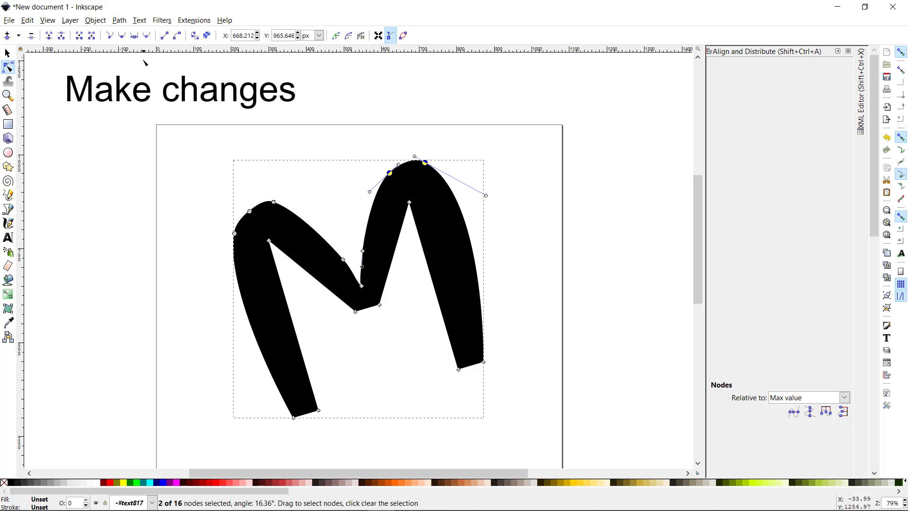
{"action": "left_click", "coordinate": [119, 140]}
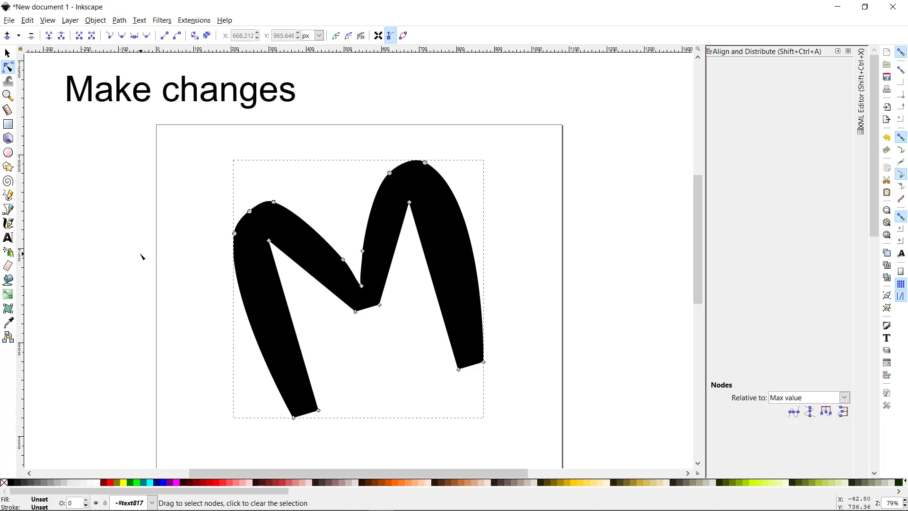
{"action": "left_click_drag", "start_coordinate": [402, 333], "coordinate": [329, 272]}
{"action": "left_click", "coordinate": [146, 36]}
{"action": "left_click", "coordinate": [132, 158]}
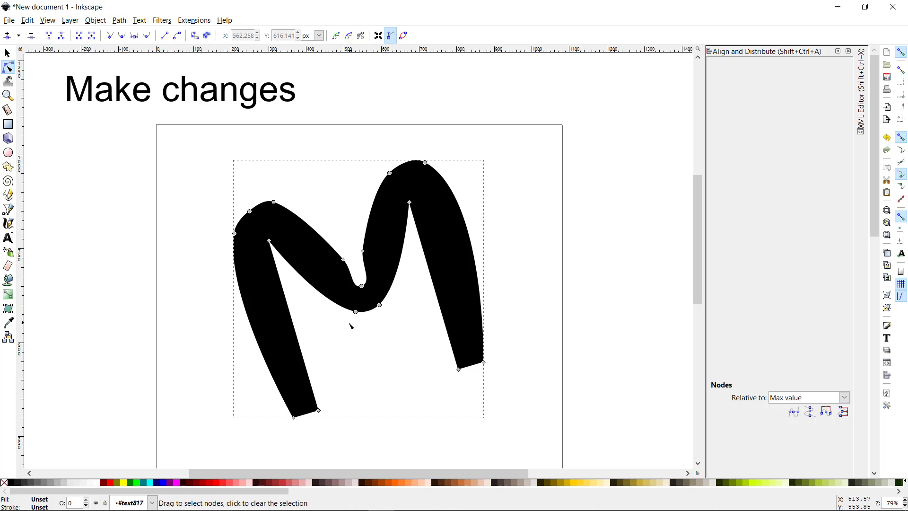
{"action": "left_click_drag", "start_coordinate": [409, 346], "coordinate": [362, 325]}
{"action": "left_click", "coordinate": [205, 276]}
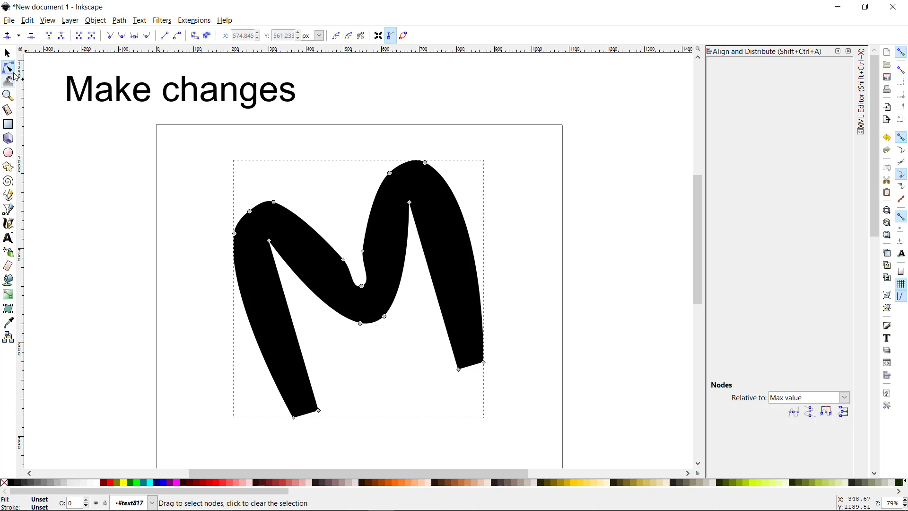
Step: Insert a new node midway along the M's left leg
{"action": "left_click", "coordinate": [268, 241]}
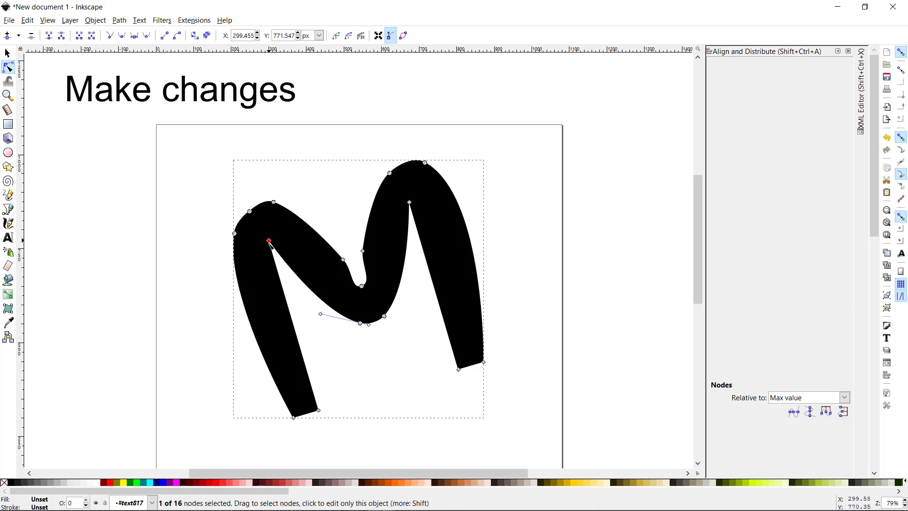
{"action": "left_click", "coordinate": [319, 410], "text": "shift"}
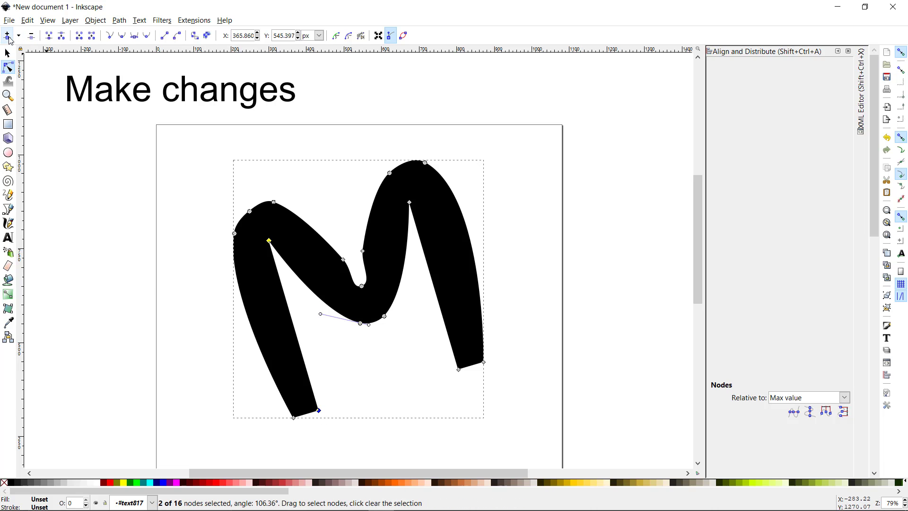
{"action": "left_click", "coordinate": [19, 37]}
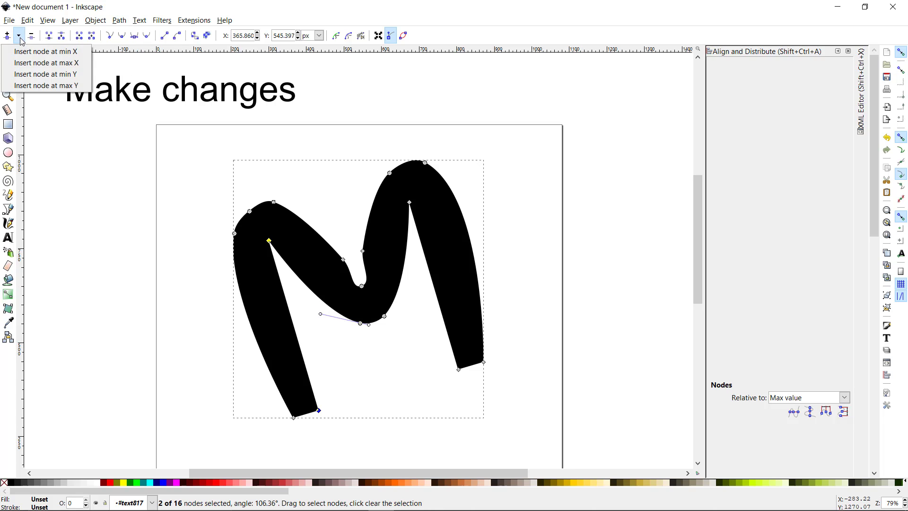
{"action": "left_click", "coordinate": [19, 38]}
{"action": "left_click", "coordinate": [8, 35]}
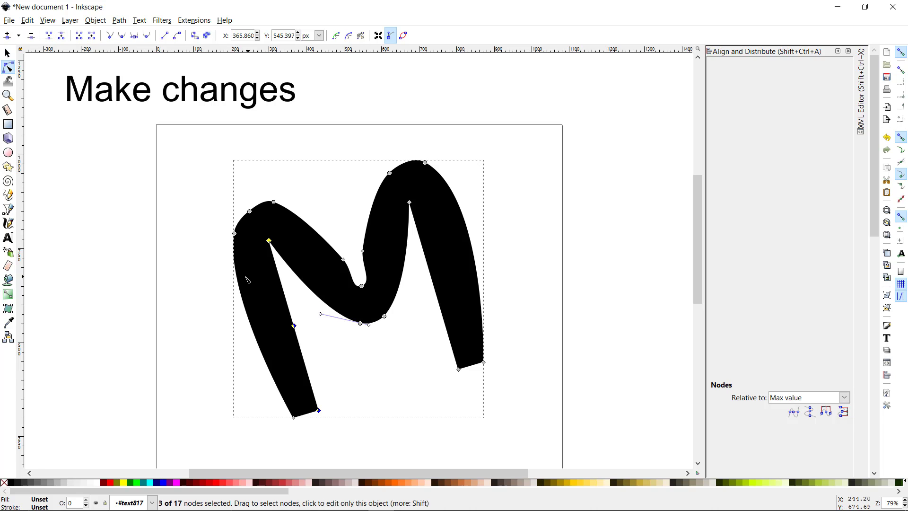
{"action": "left_click", "coordinate": [294, 326]}
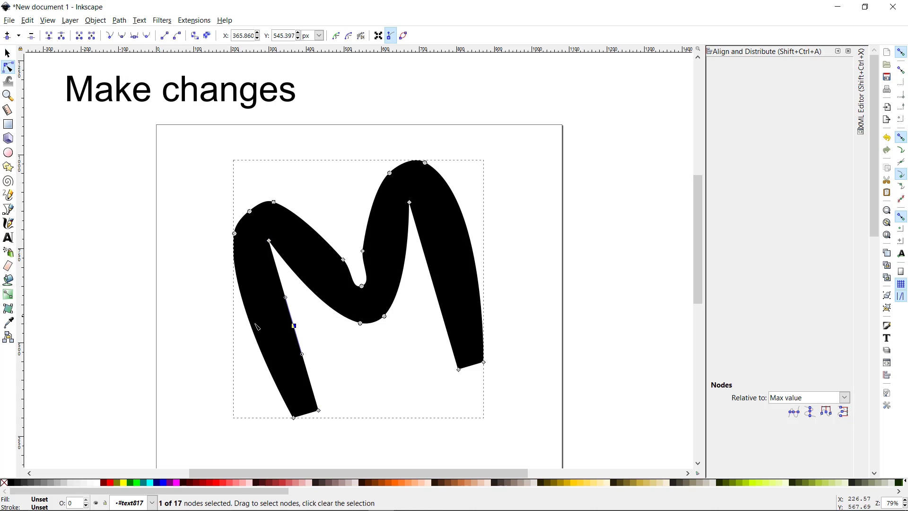
Step: Make the mid-leg node auto-smooth and nudge it so the left stroke curves gently
{"action": "left_click_drag", "start_coordinate": [294, 326], "coordinate": [299, 358]}
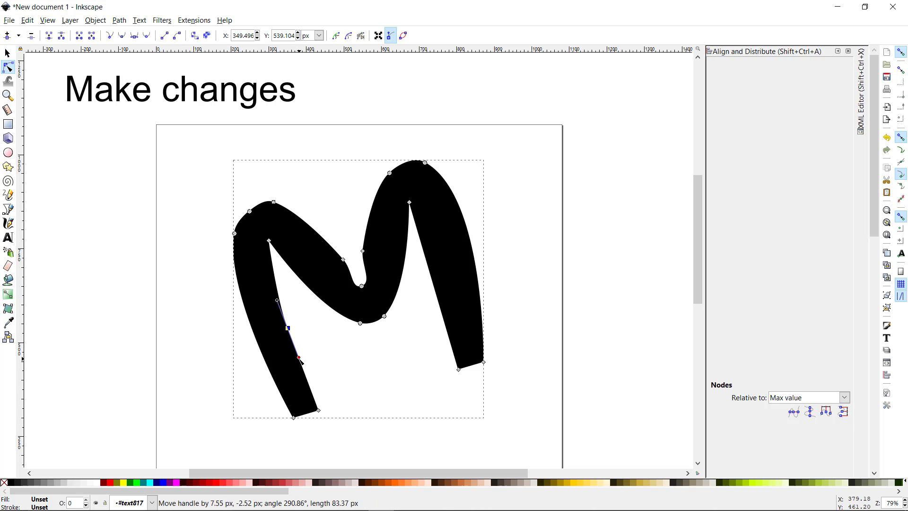
{"action": "left_click", "coordinate": [146, 35]}
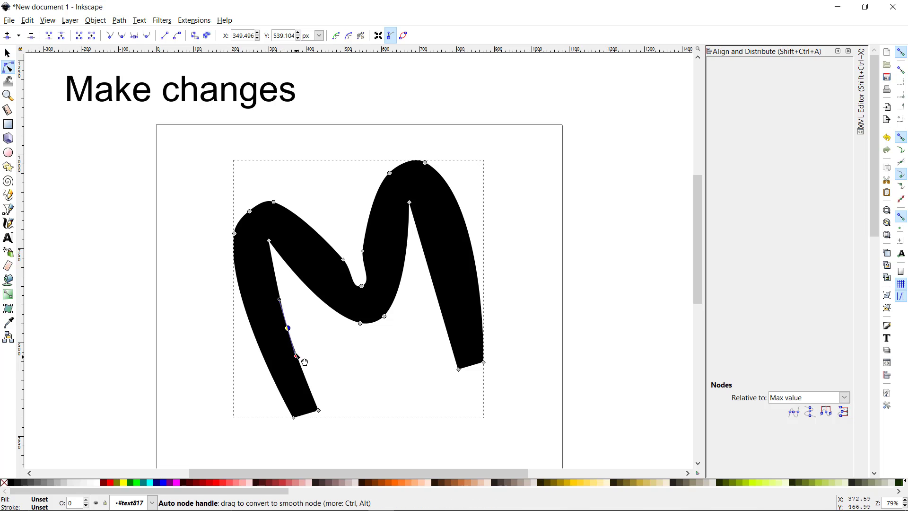
{"action": "left_click_drag", "start_coordinate": [288, 329], "coordinate": [289, 334]}
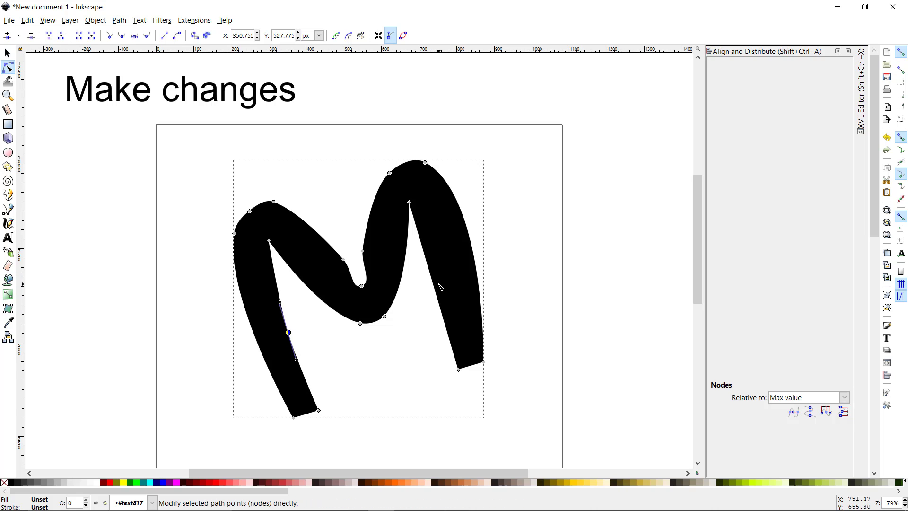
{"action": "left_click_drag", "start_coordinate": [405, 196], "coordinate": [471, 402]}
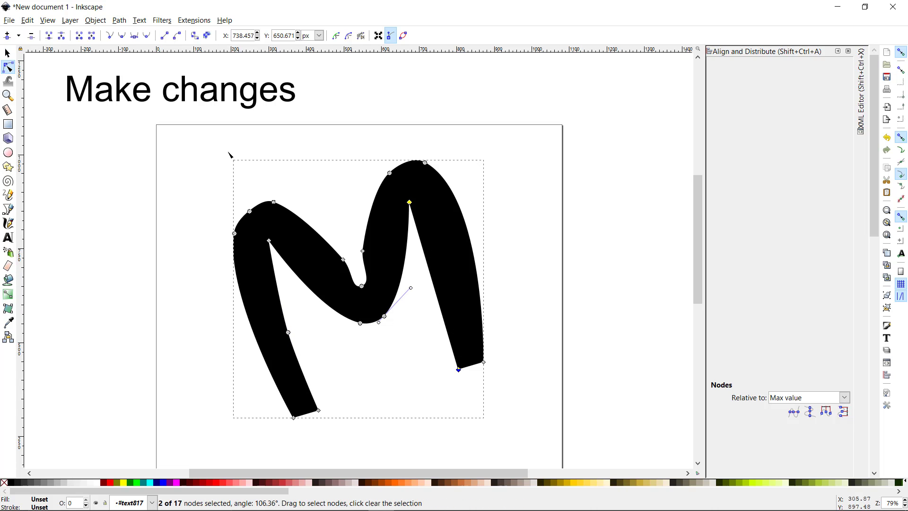
Step: Try auto-smooth, smooth and symmetric on two right-stroke nodes, undoing back to sharp corners
{"action": "left_click", "coordinate": [349, 390]}
{"action": "left_click", "coordinate": [459, 369]}
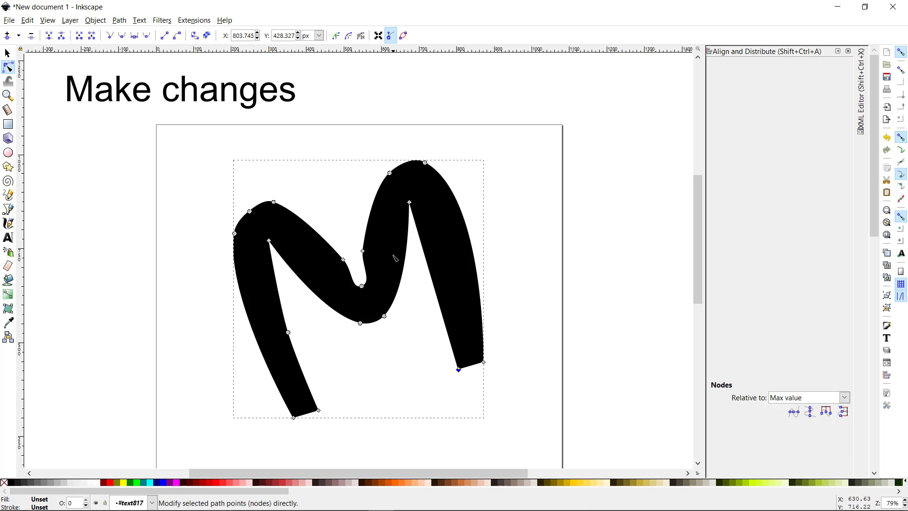
{"action": "left_click", "coordinate": [410, 203], "text": "shift"}
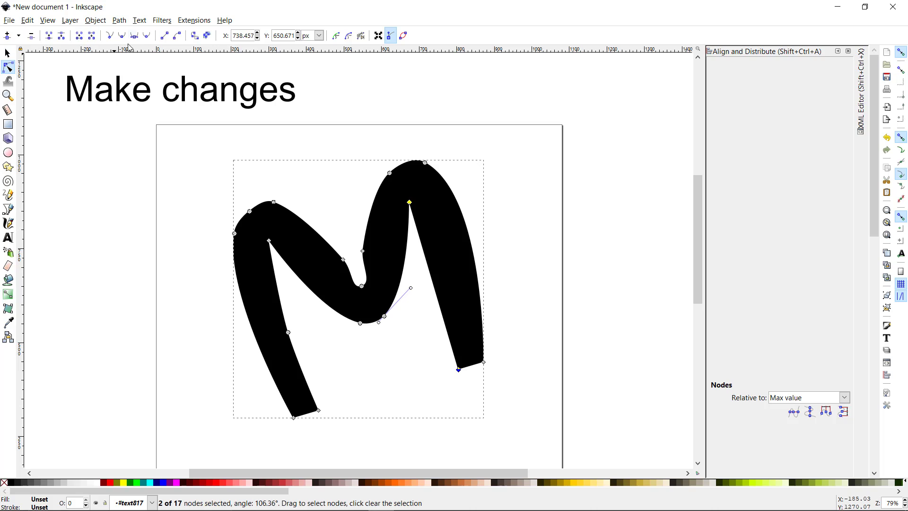
{"action": "left_click", "coordinate": [146, 36]}
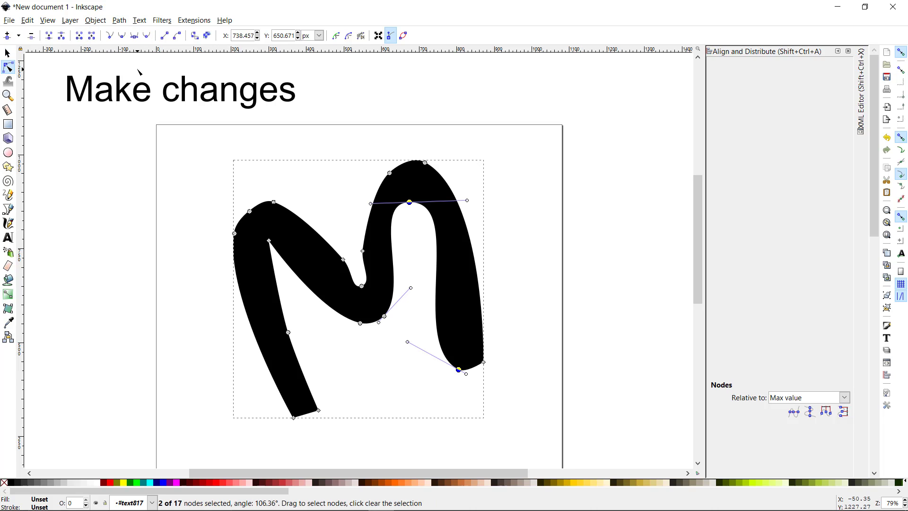
{"action": "key", "text": "ctrl+z"}
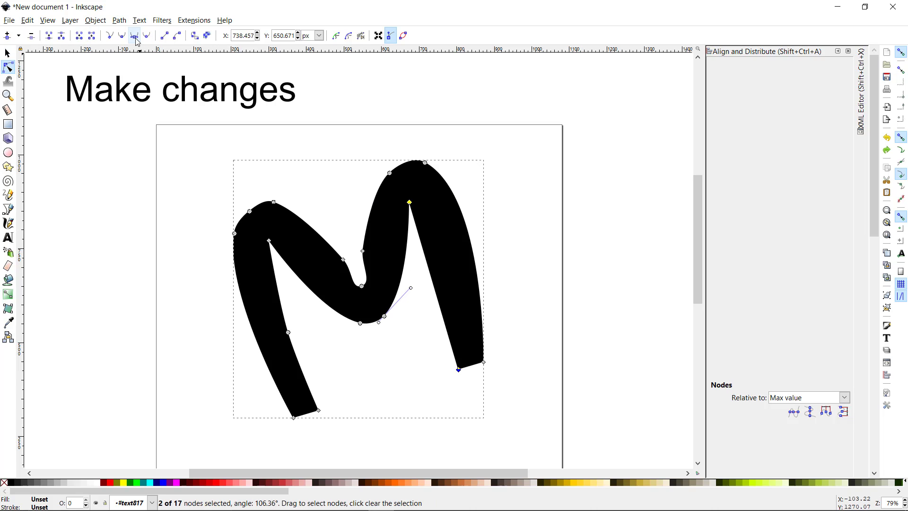
{"action": "left_click", "coordinate": [125, 39]}
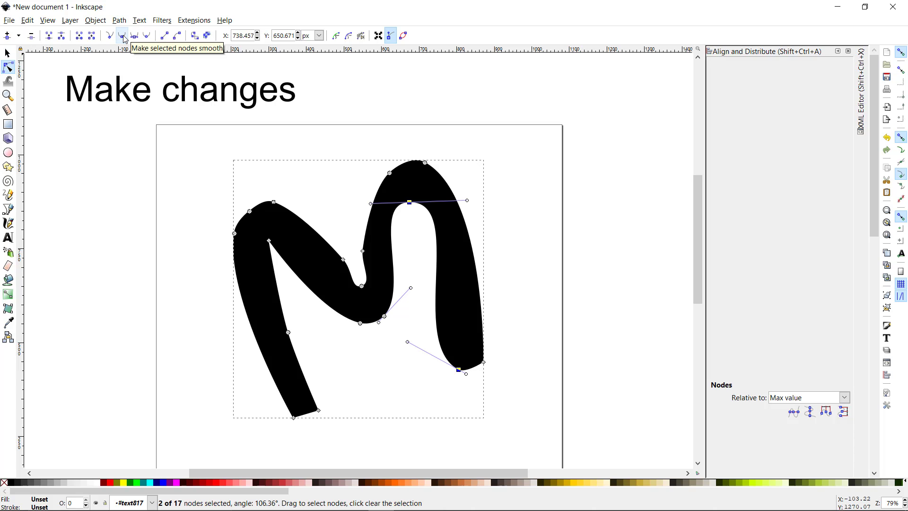
{"action": "left_click", "coordinate": [135, 39]}
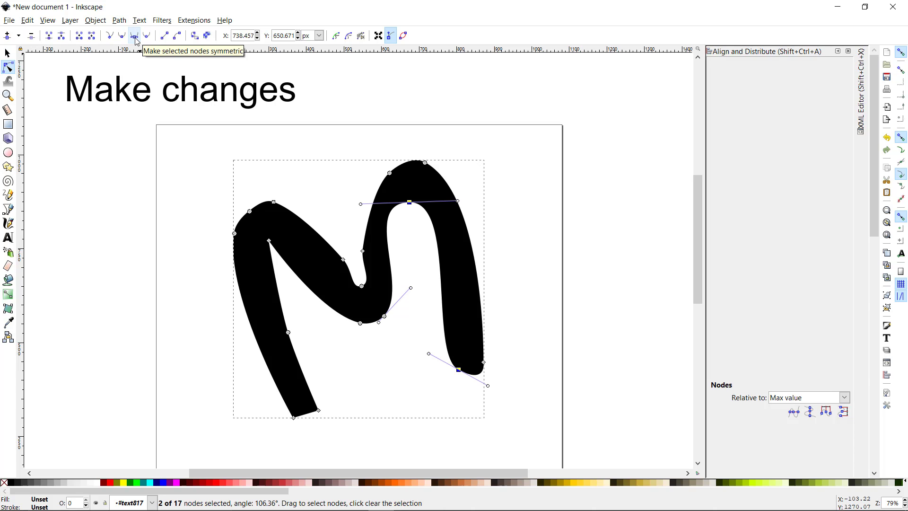
{"action": "key", "text": "ctrl+z"}
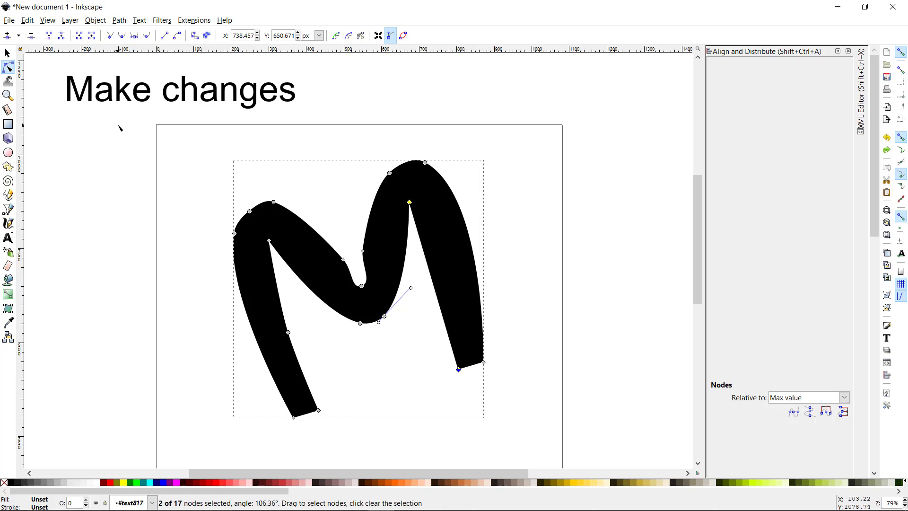
Step: Insert an auto-smooth node midway on the right stroke and nudge it outward
{"action": "left_click", "coordinate": [10, 40]}
{"action": "left_click", "coordinate": [434, 287]}
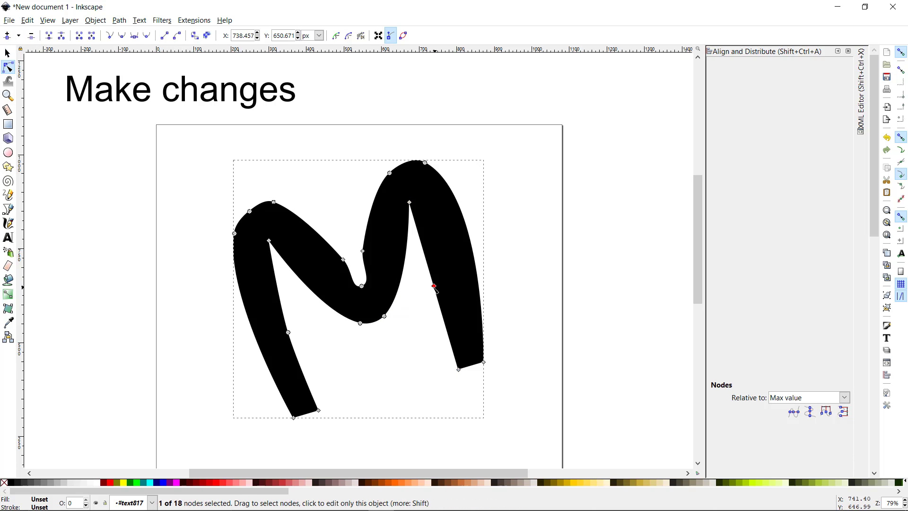
{"action": "left_click", "coordinate": [147, 38]}
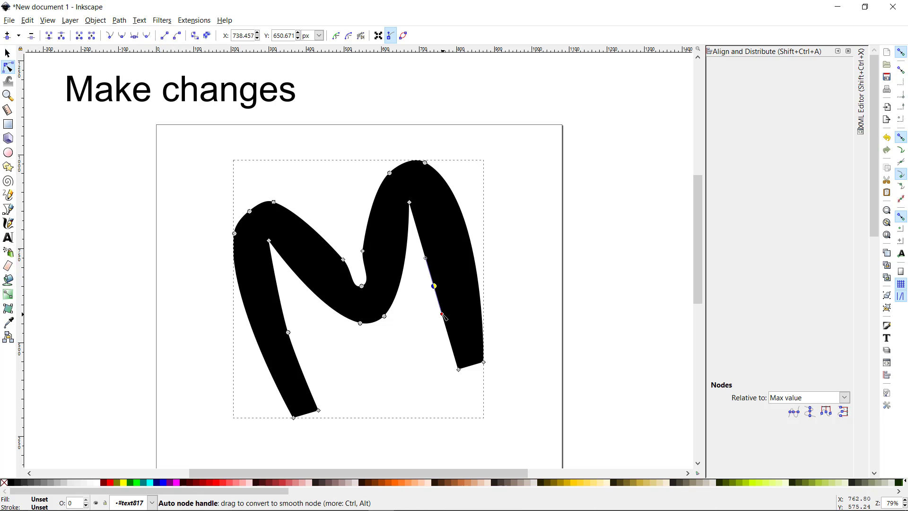
{"action": "left_click_drag", "start_coordinate": [434, 287], "coordinate": [440, 281]}
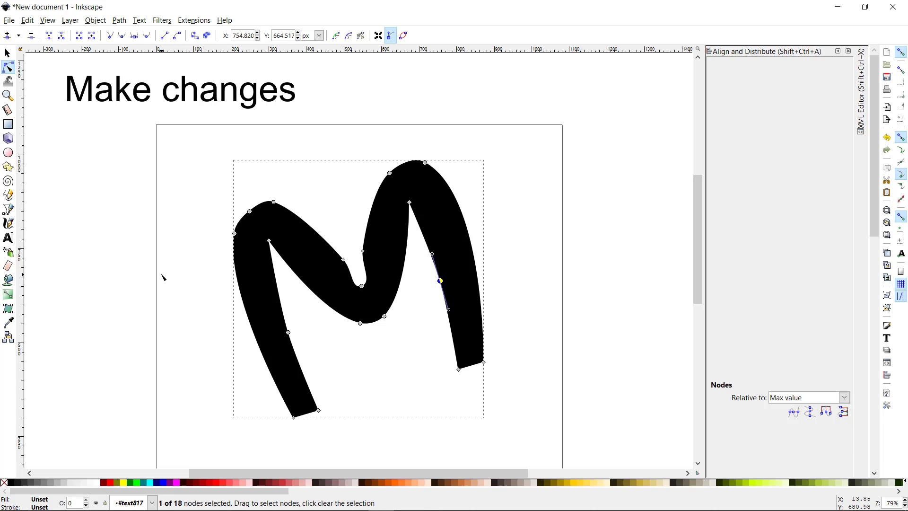
{"action": "left_click", "coordinate": [122, 219]}
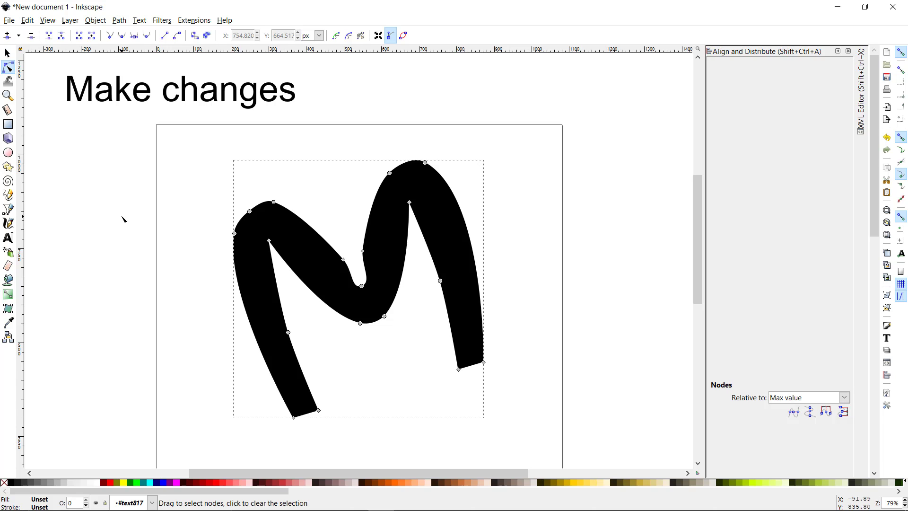
Step: With the Selector tool, move the M slightly lower on the page
{"action": "left_click", "coordinate": [7, 53]}
{"action": "left_click", "coordinate": [65, 138]}
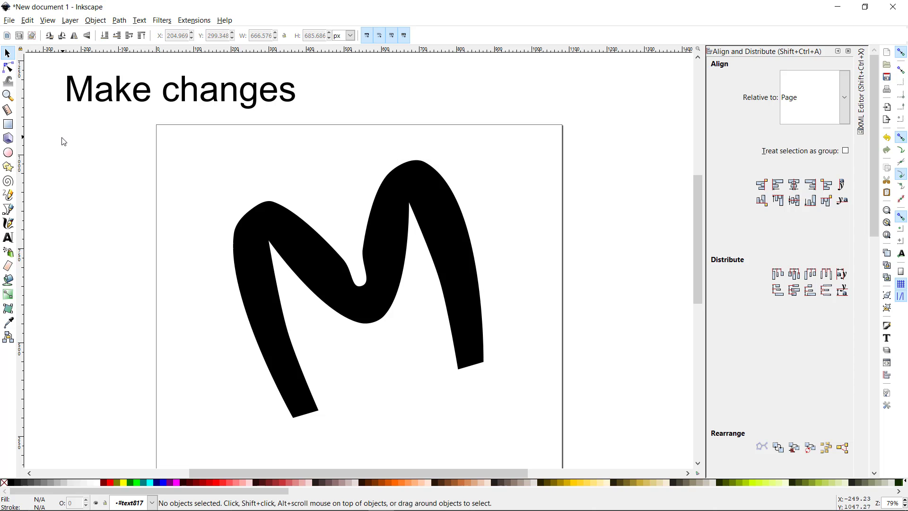
{"action": "key", "text": "minus"}
{"action": "key", "text": "minus"}
{"action": "key", "text": "minus"}
{"action": "key", "text": "minus"}
{"action": "key", "text": "minus"}
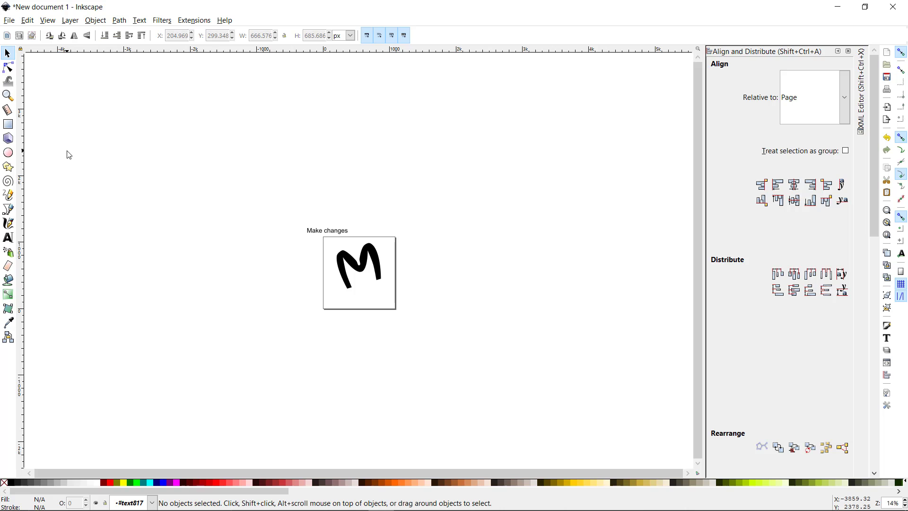
{"action": "key", "text": "plus"}
{"action": "key", "text": "plus"}
{"action": "key", "text": "plus"}
{"action": "key", "text": "plus"}
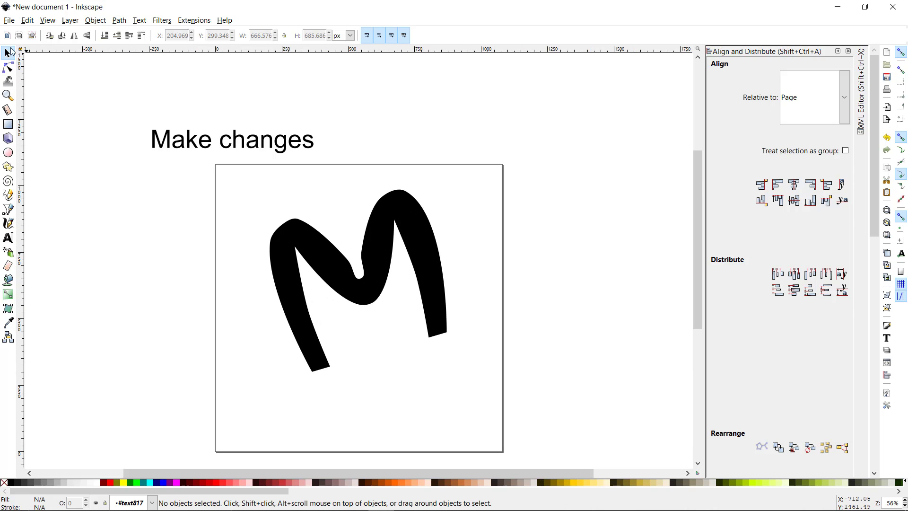
{"action": "left_click_drag", "start_coordinate": [340, 280], "coordinate": [340, 301]}
{"action": "left_click", "coordinate": [158, 246]}
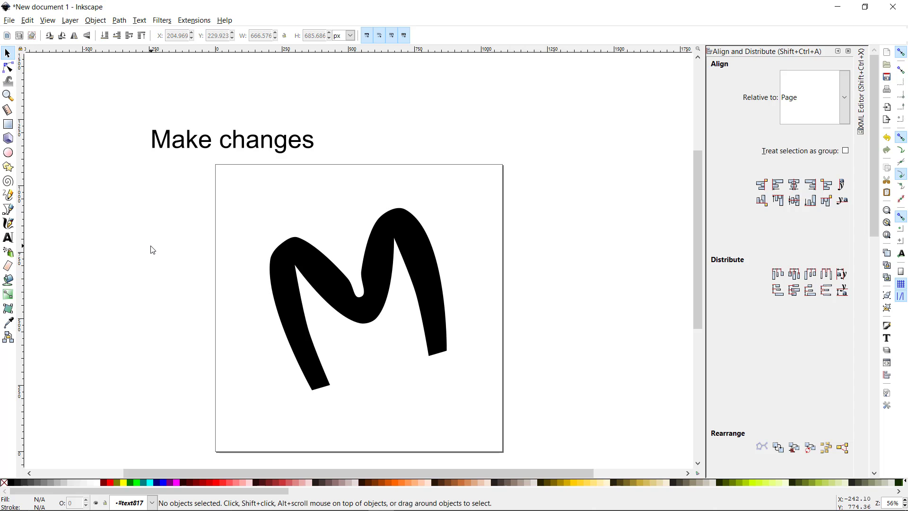
Step: Select the M path and delete it from the page
{"action": "left_click", "coordinate": [9, 20]}
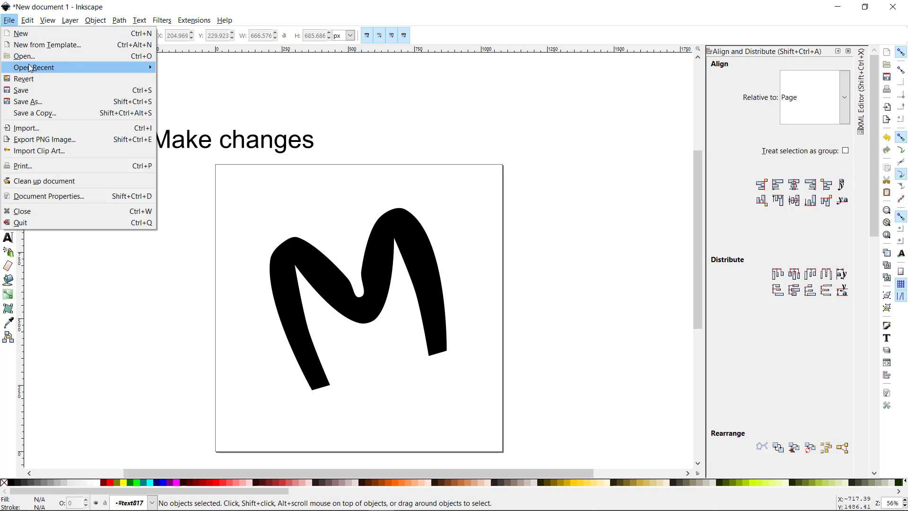
{"action": "left_click", "coordinate": [231, 102]}
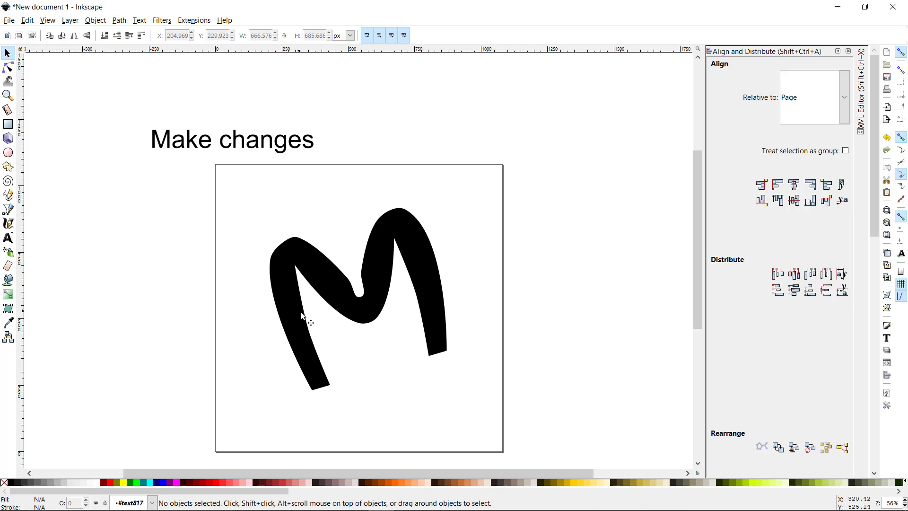
{"action": "left_click", "coordinate": [290, 349]}
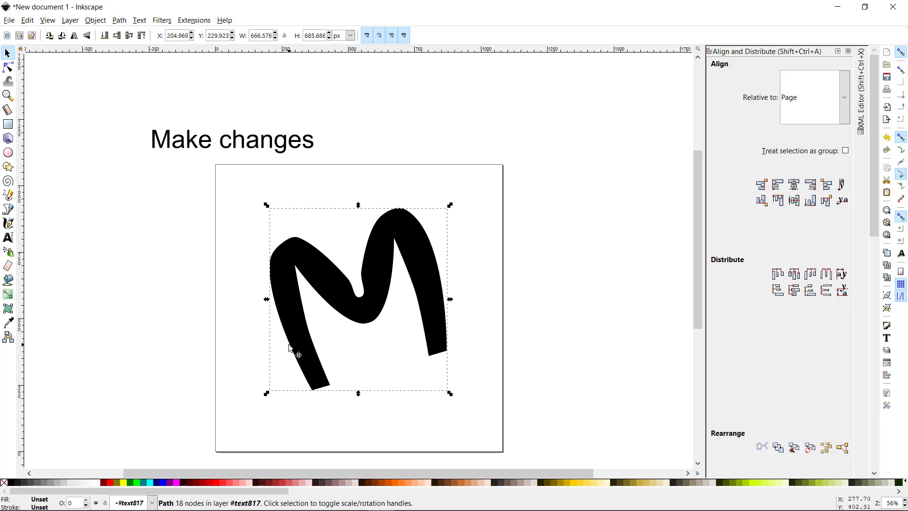
{"action": "key", "text": "Delete"}
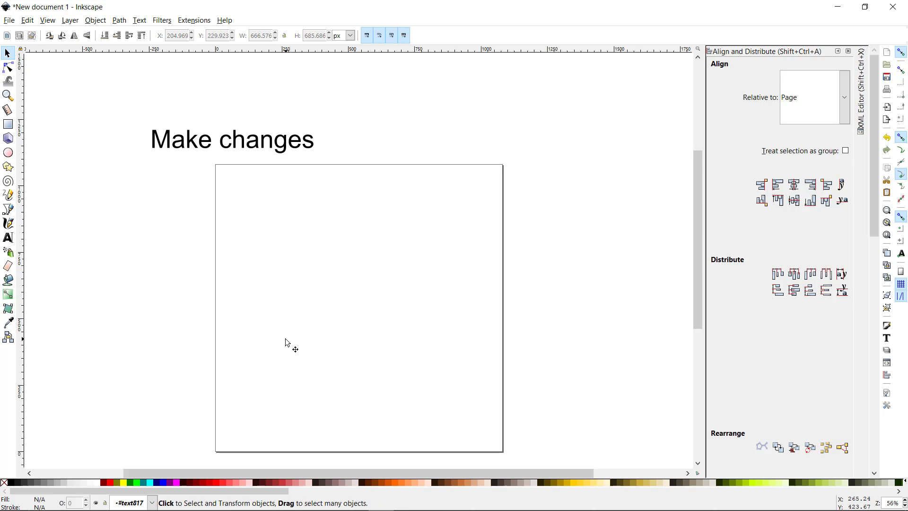